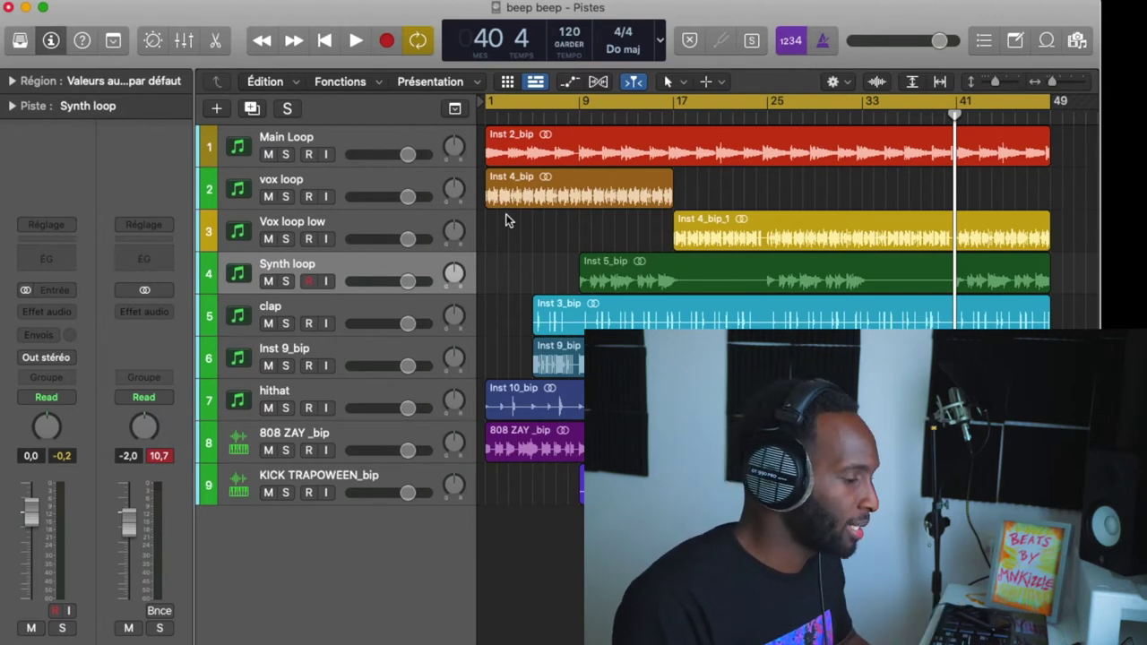
Return to the song start, select KICK TRAPOWEEN_bip, and move the cycle start to bar 9.
{"action": "key", "text": "Return"}
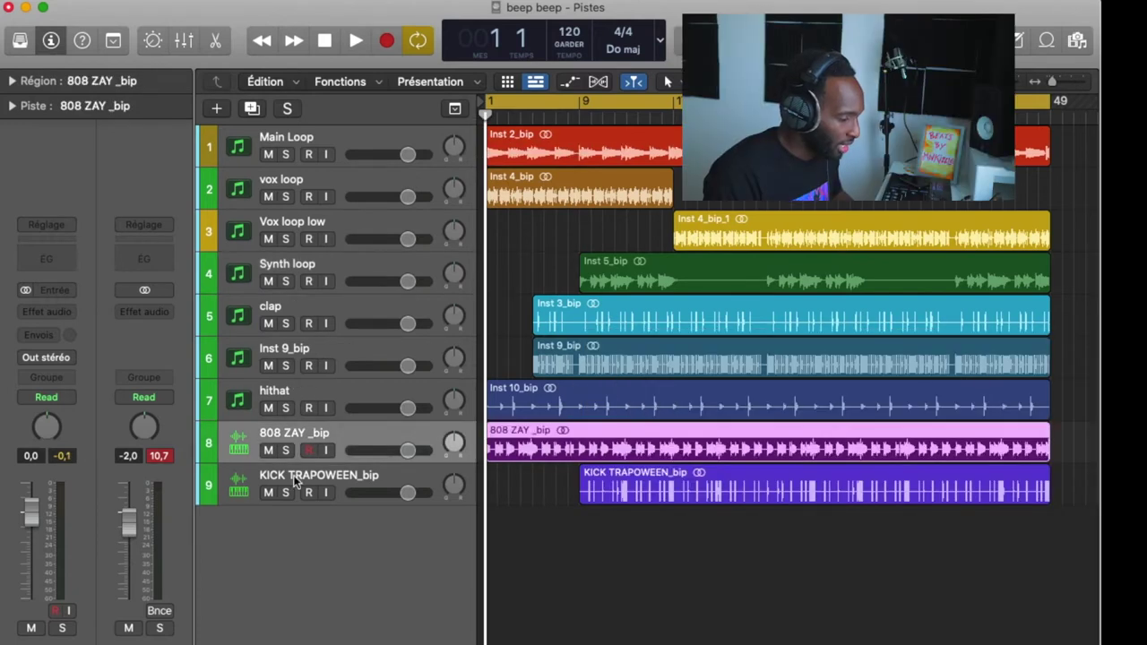
{"action": "left_click", "coordinate": [294, 481]}
{"action": "left_click_drag", "start_coordinate": [486, 110], "coordinate": [582, 110]}
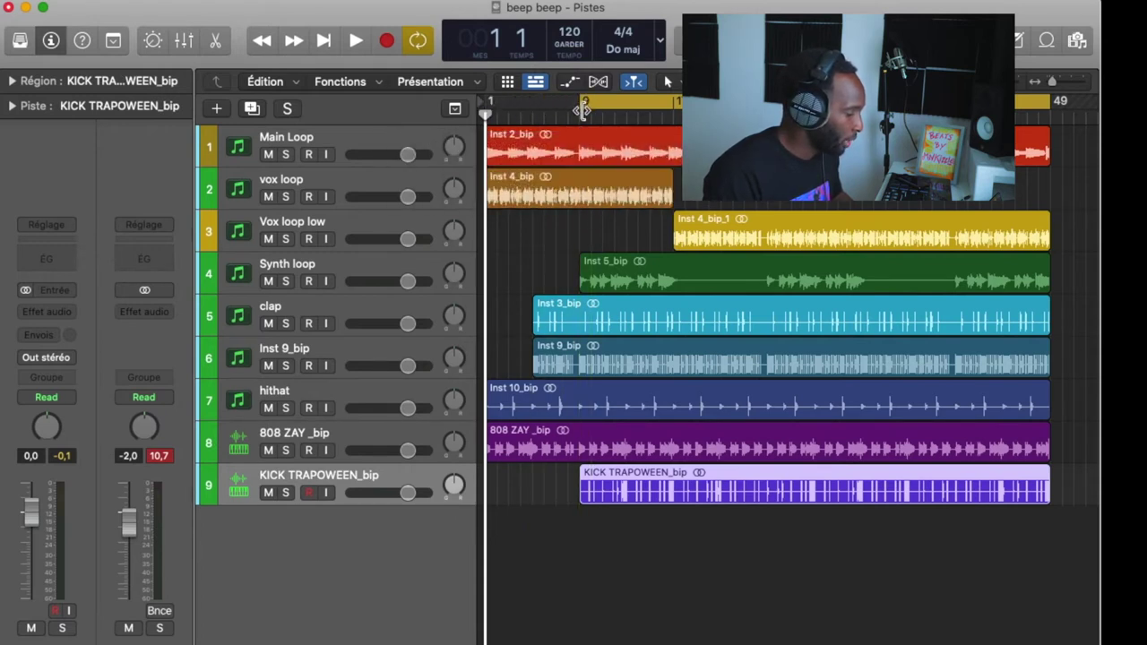
Add a Channel EQ and a mono Gain plugin at -7.5 dB to the kick track.
{"action": "left_click", "coordinate": [52, 257]}
{"action": "left_click", "coordinate": [63, 304]}
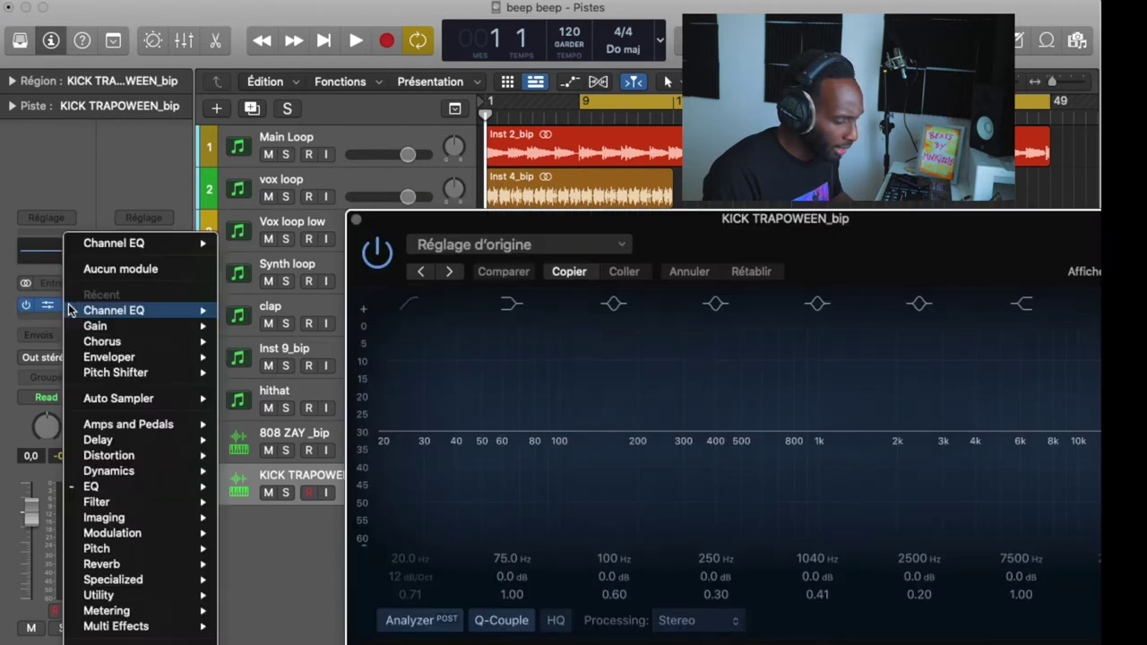
{"action": "mouse_move", "coordinate": [106, 341]}
{"action": "left_click", "coordinate": [252, 327]}
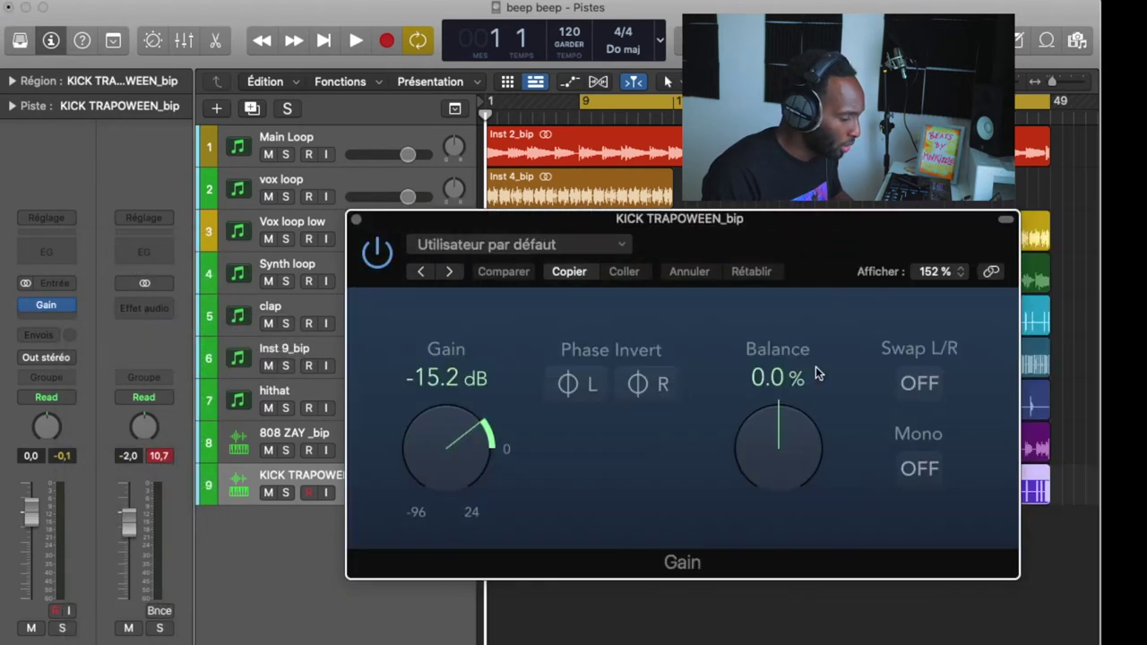
{"action": "left_click", "coordinate": [919, 468]}
{"action": "key", "text": "space"}
{"action": "left_click_drag", "start_coordinate": [448, 453], "coordinate": [451, 440]}
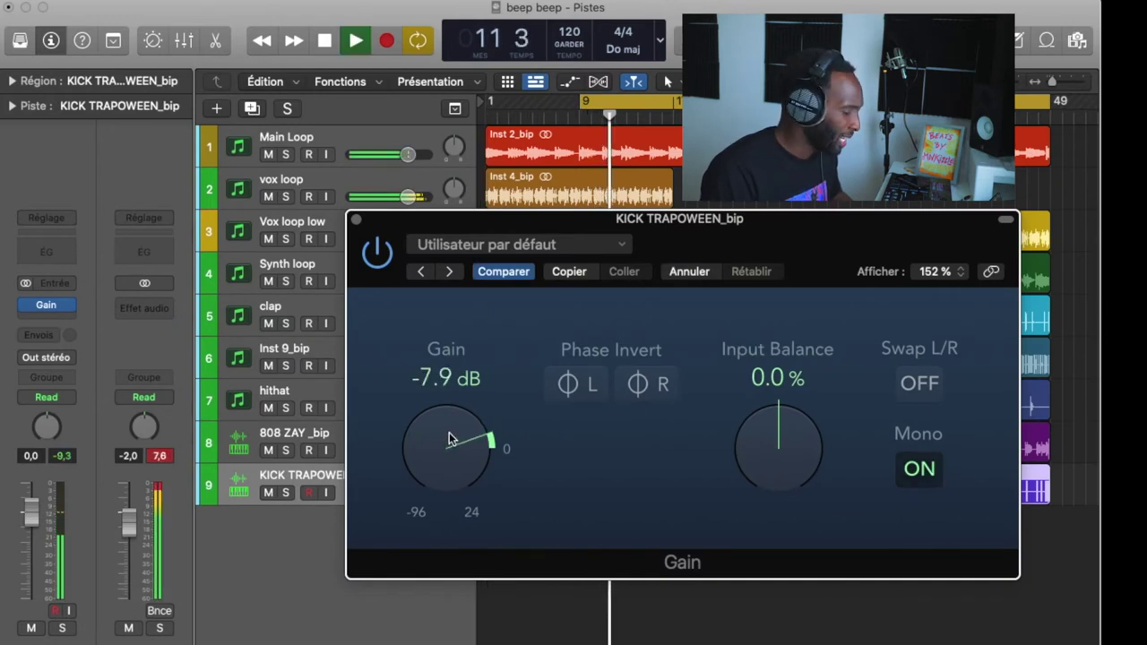
{"action": "left_click", "coordinate": [356, 220]}
{"action": "key", "text": "space"}
Add a Channel EQ and a stereo Gain plugin to the 808 ZAY _bip track.
{"action": "left_click", "coordinate": [370, 443]}
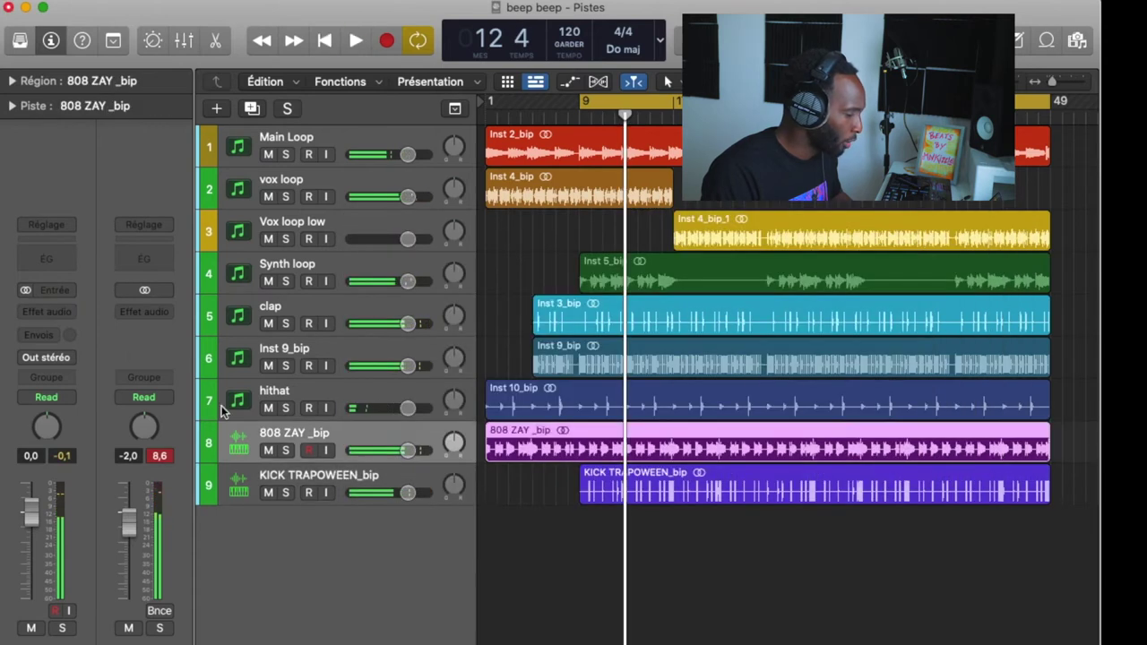
{"action": "left_click", "coordinate": [66, 258]}
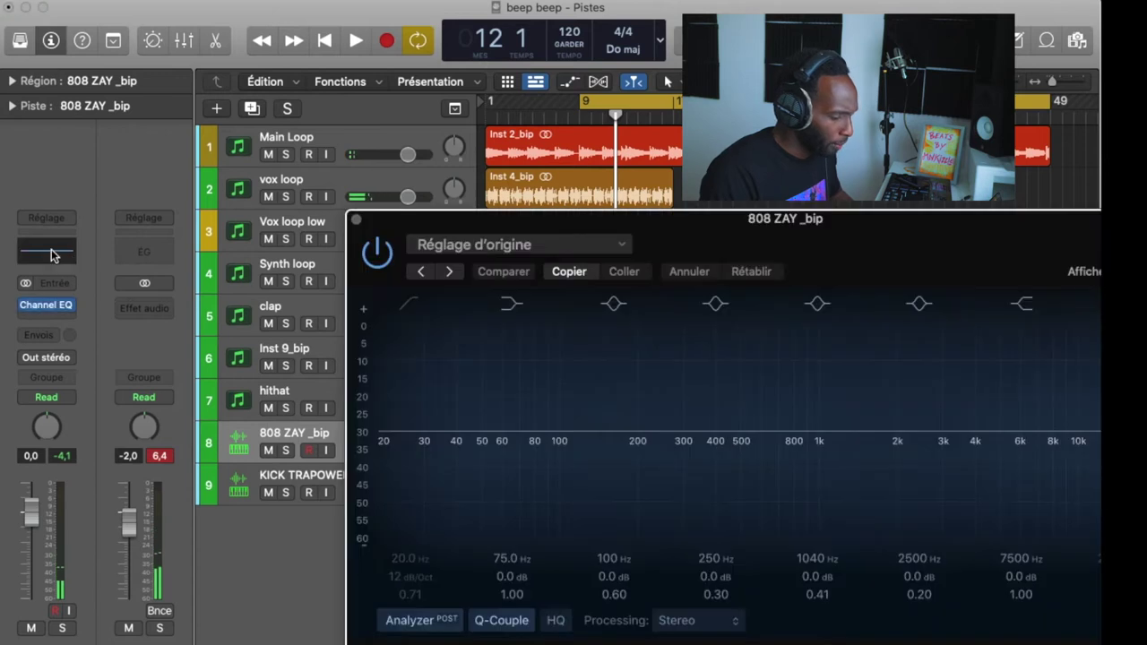
{"action": "left_click", "coordinate": [72, 307]}
{"action": "mouse_move", "coordinate": [149, 331]}
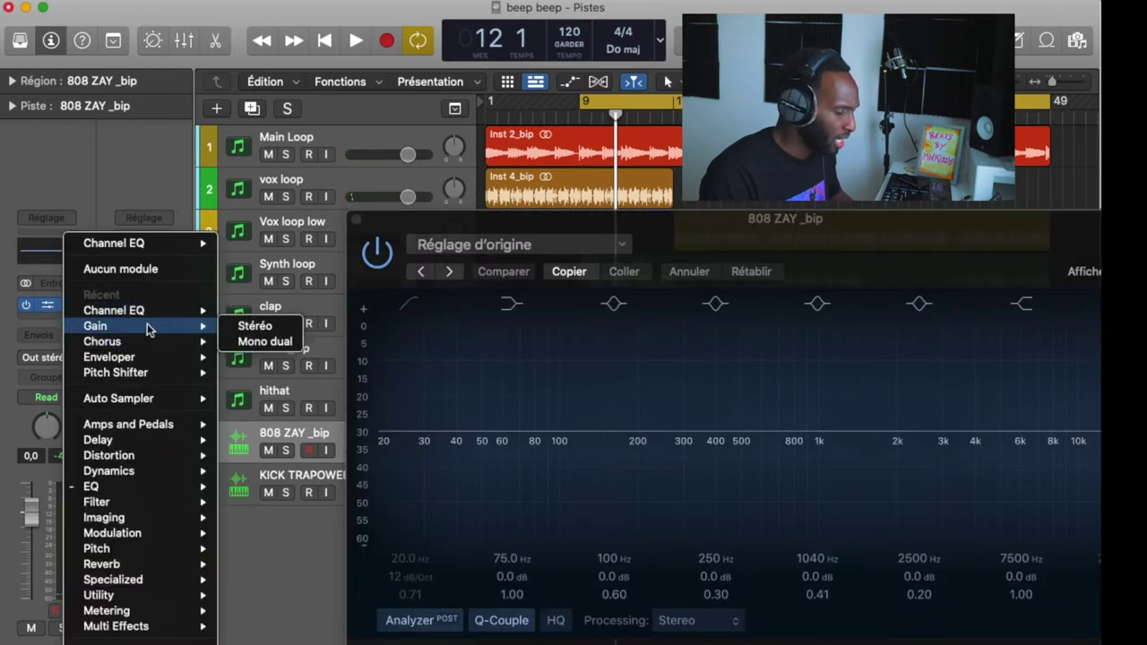
{"action": "left_click", "coordinate": [255, 325]}
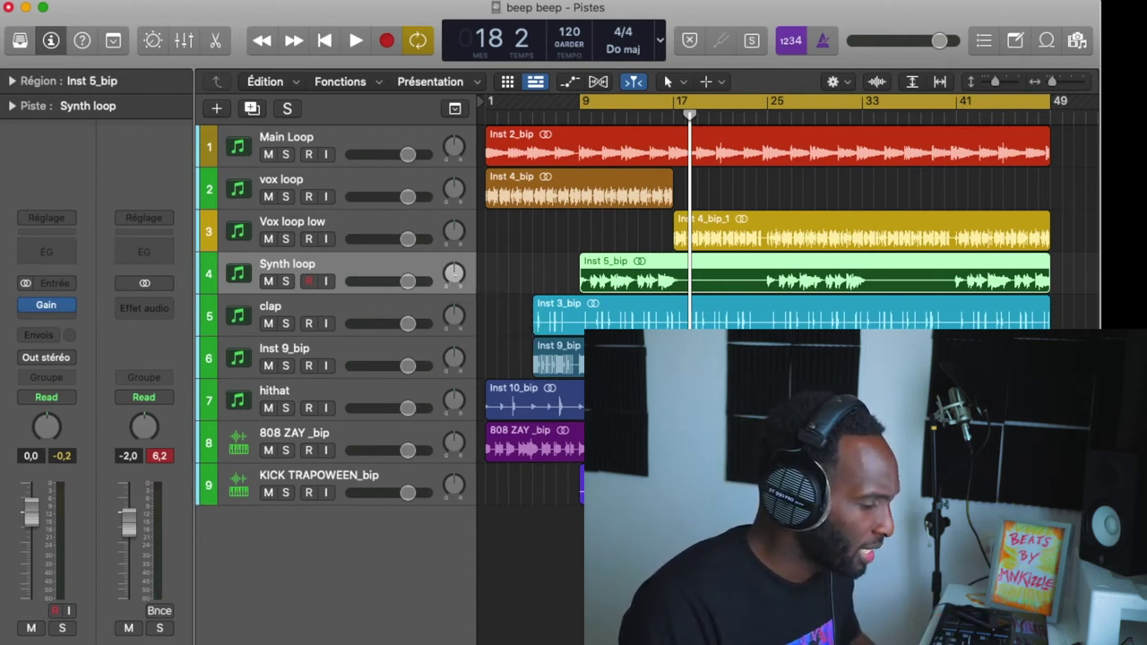
Pan the Synth loop to +19 at -0.6 dB, and set Stereo Out gain to -6.2 dB.
{"action": "left_click", "coordinate": [456, 283]}
{"action": "left_click_drag", "start_coordinate": [447, 280], "coordinate": [447, 281]}
{"action": "key", "text": "space"}
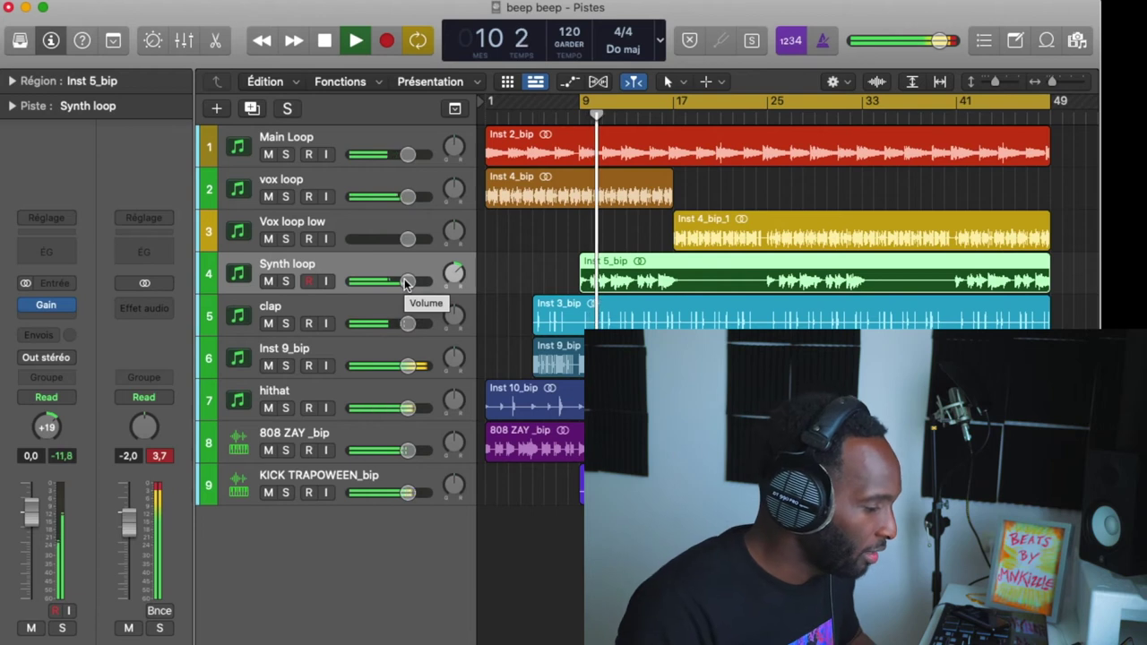
{"action": "left_click_drag", "start_coordinate": [404, 283], "coordinate": [401, 283]}
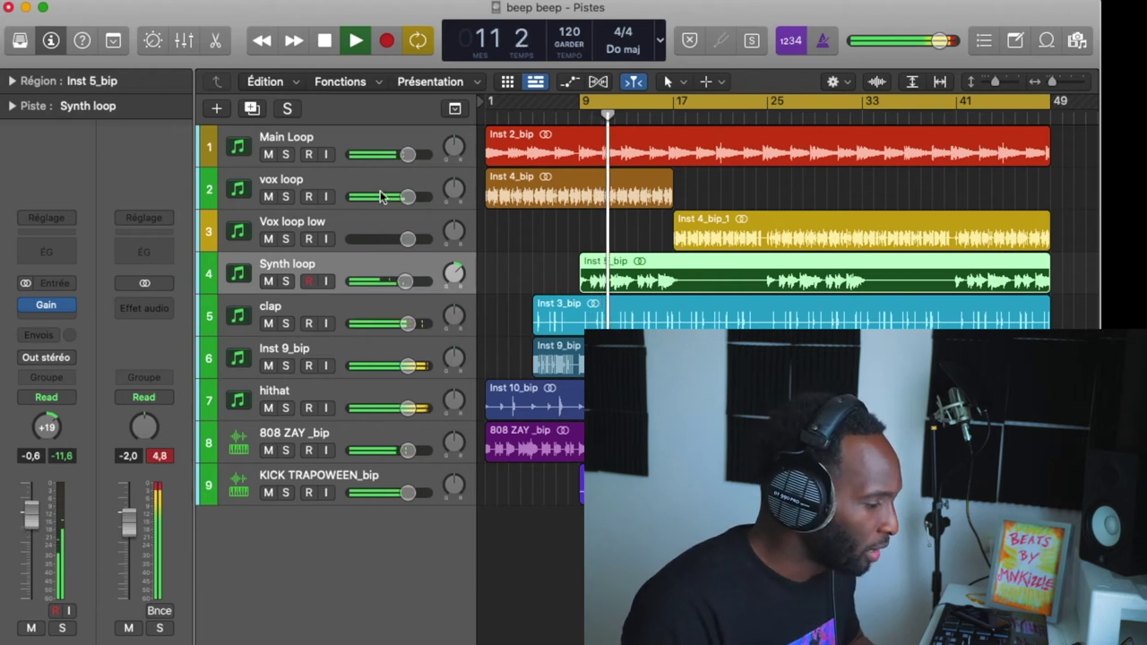
{"action": "left_click", "coordinate": [326, 190]}
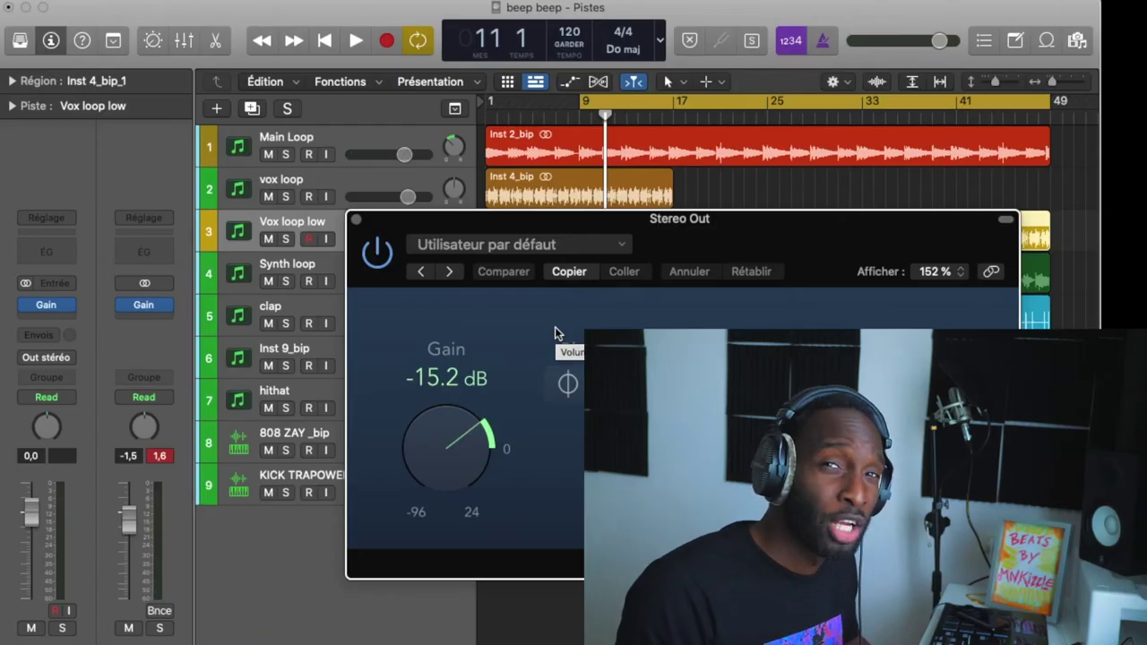
{"action": "left_click_drag", "start_coordinate": [470, 451], "coordinate": [467, 433]}
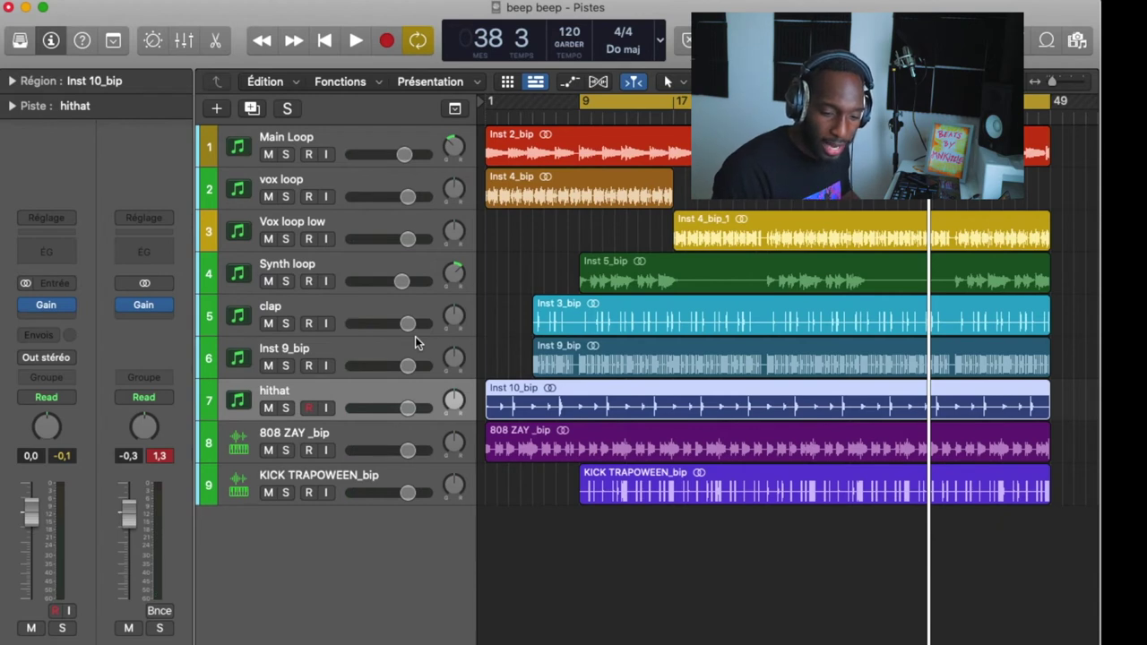
Play the Main Loop and dip its EQ near 665 Hz, sweeping for harsh upper mids.
{"action": "left_click", "coordinate": [296, 152]}
{"action": "key", "text": "space"}
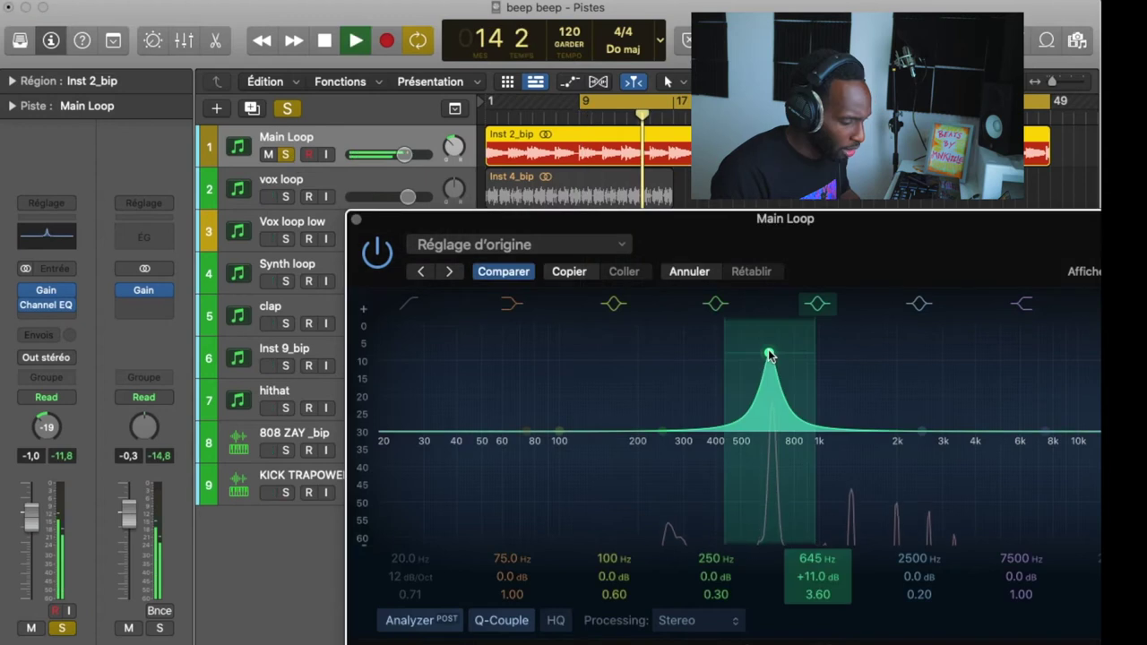
{"action": "left_click_drag", "start_coordinate": [767, 359], "coordinate": [774, 474]}
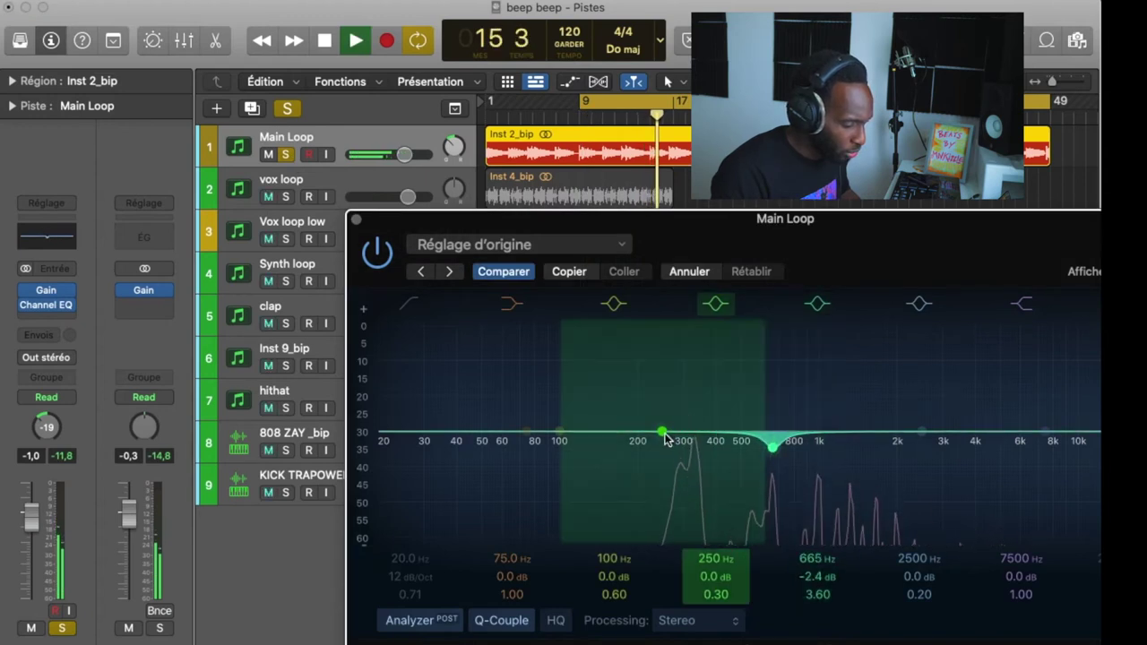
{"action": "left_click_drag", "start_coordinate": [945, 440], "coordinate": [898, 488]}
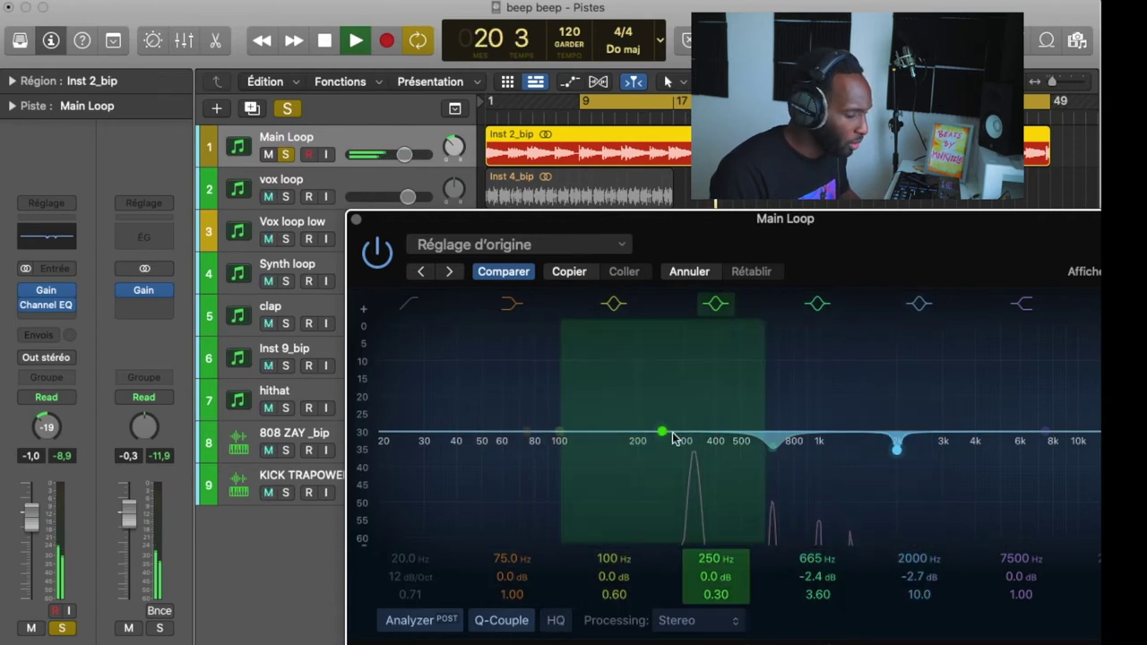
Find the Main Loop's muddy low mids, leaving a slight cut near 304–332 Hz and 80 Hz.
{"action": "left_click_drag", "start_coordinate": [561, 428], "coordinate": [655, 154]}
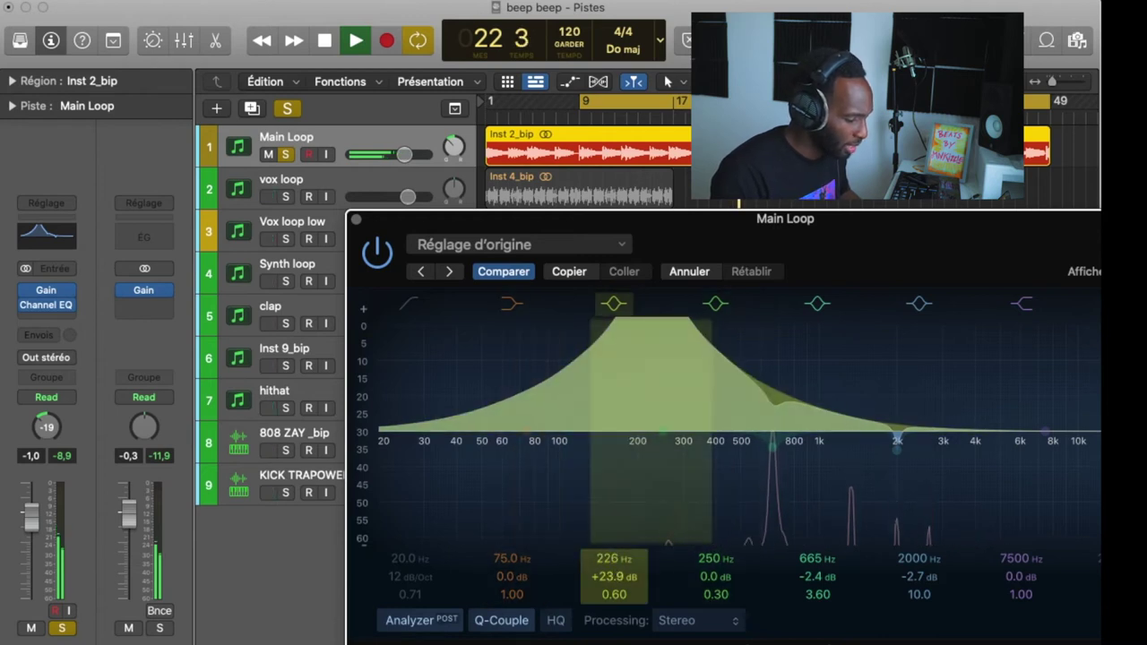
{"action": "mouse_move", "coordinate": [613, 576]}
{"action": "left_mouse_down"}
{"action": "mouse_move", "coordinate": [614, 613]}
{"action": "mouse_move", "coordinate": [612, 598]}
{"action": "left_mouse_up"}
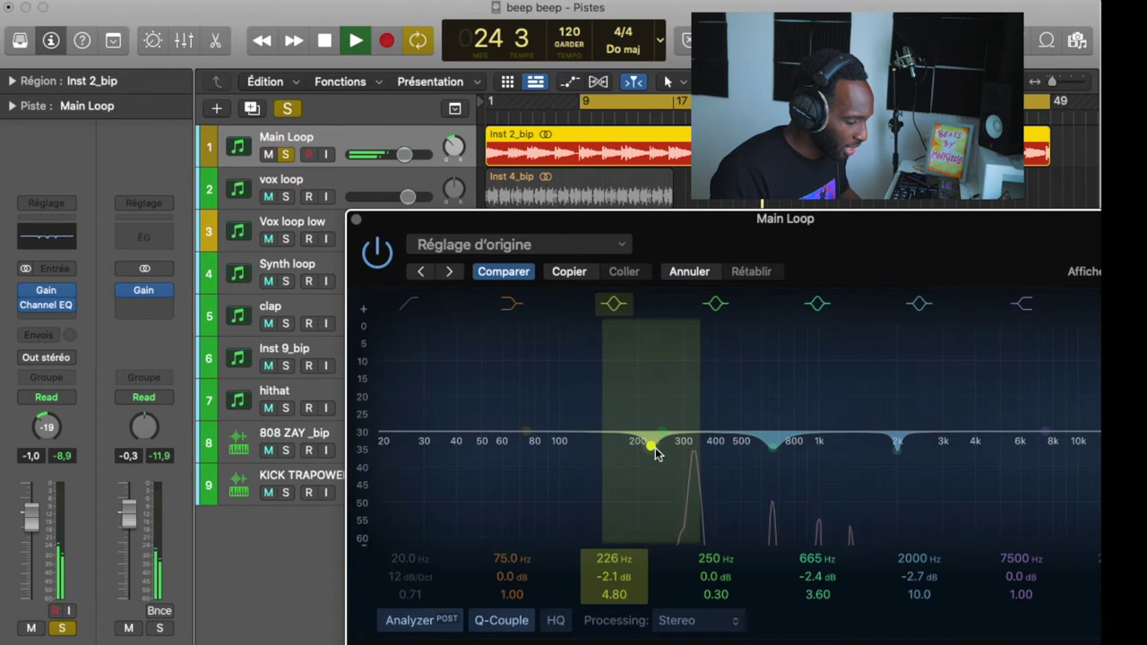
{"action": "mouse_move", "coordinate": [654, 454]}
{"action": "left_mouse_down"}
{"action": "mouse_move", "coordinate": [682, 452]}
{"action": "mouse_move", "coordinate": [700, 467]}
{"action": "left_mouse_up"}
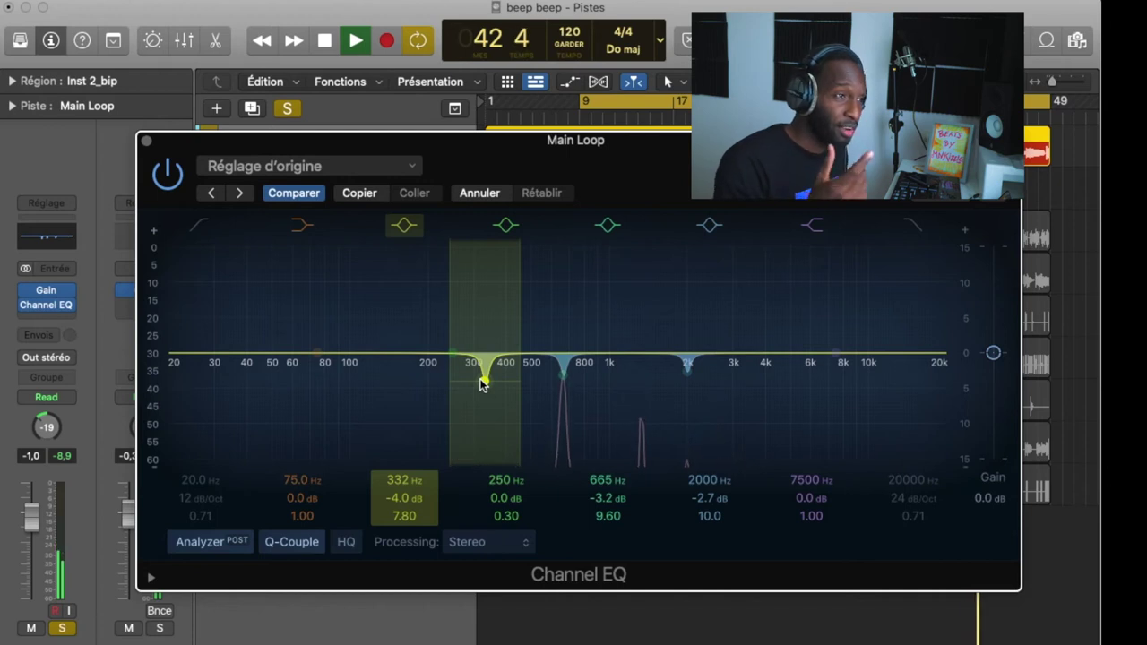
{"action": "left_click_drag", "start_coordinate": [482, 383], "coordinate": [482, 350]}
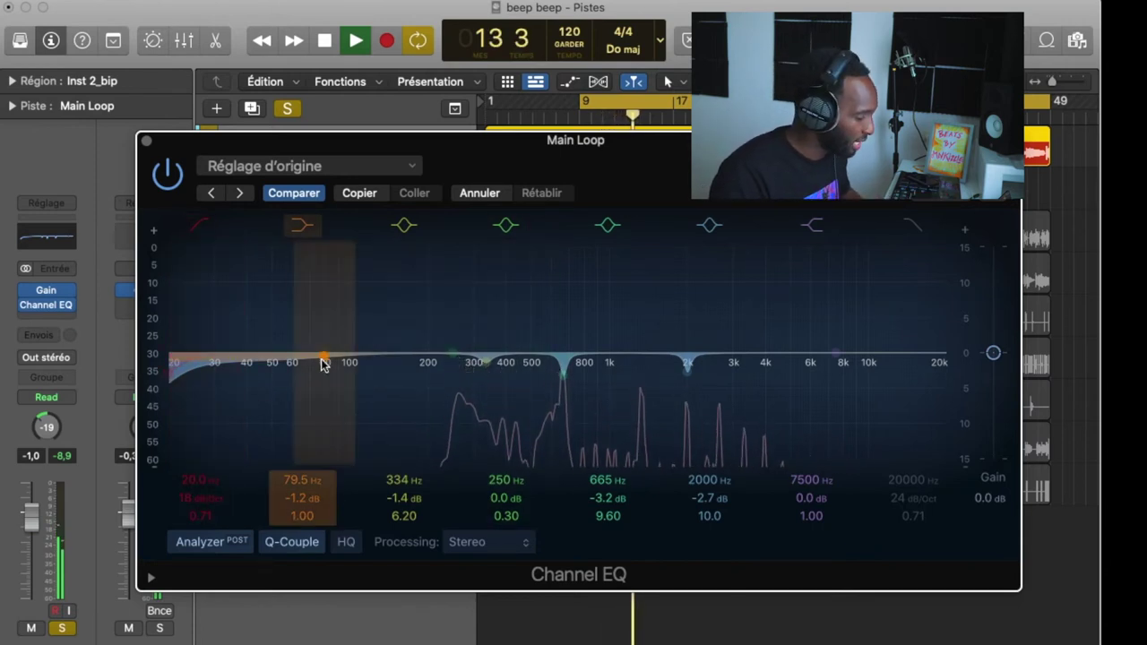
{"action": "left_click_drag", "start_coordinate": [323, 367], "coordinate": [324, 368]}
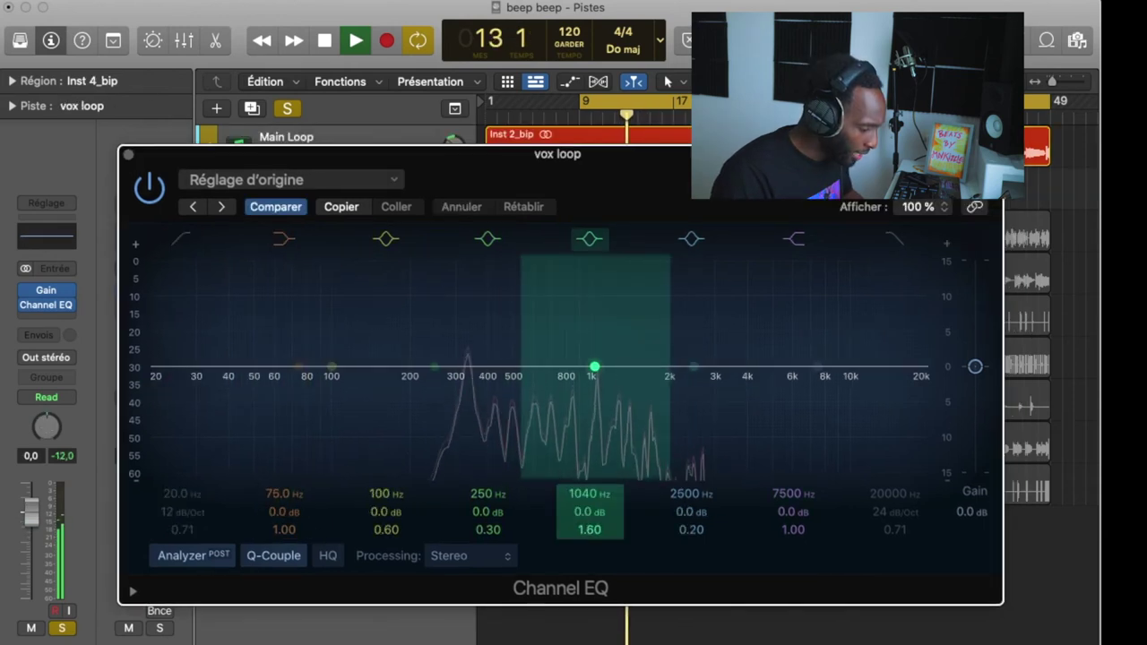
Cut the vox loop's EQ at 322 Hz, then sweep a Synth loop boost near 312 Hz.
{"action": "left_click_drag", "start_coordinate": [587, 524], "coordinate": [587, 515]}
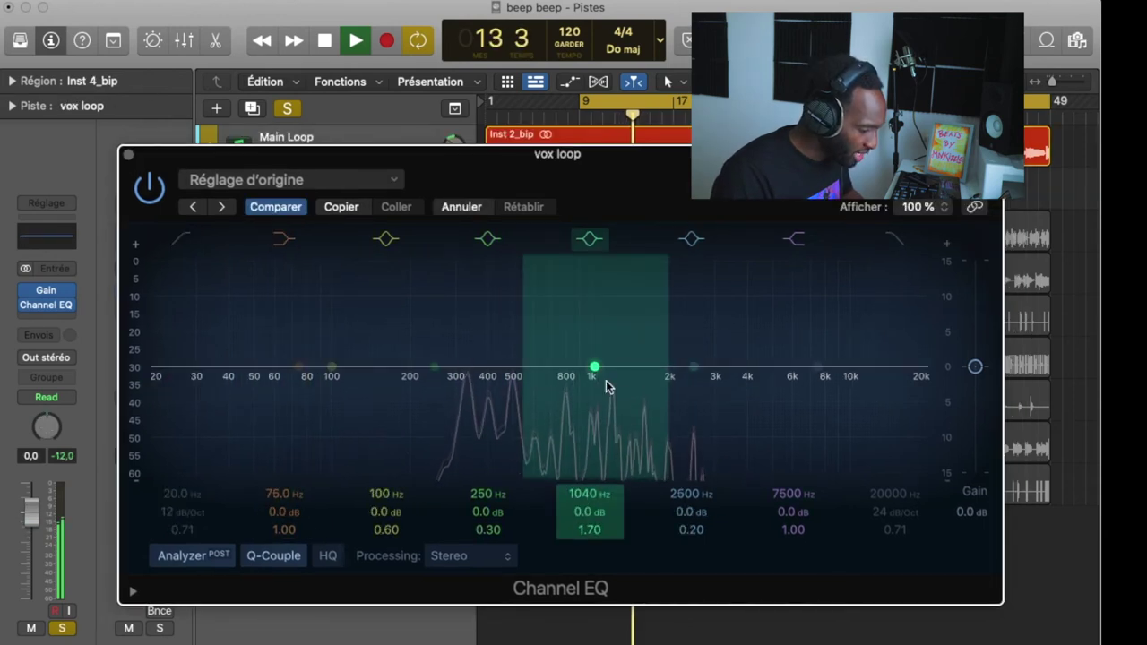
{"action": "left_click_drag", "start_coordinate": [594, 366], "coordinate": [469, 379]}
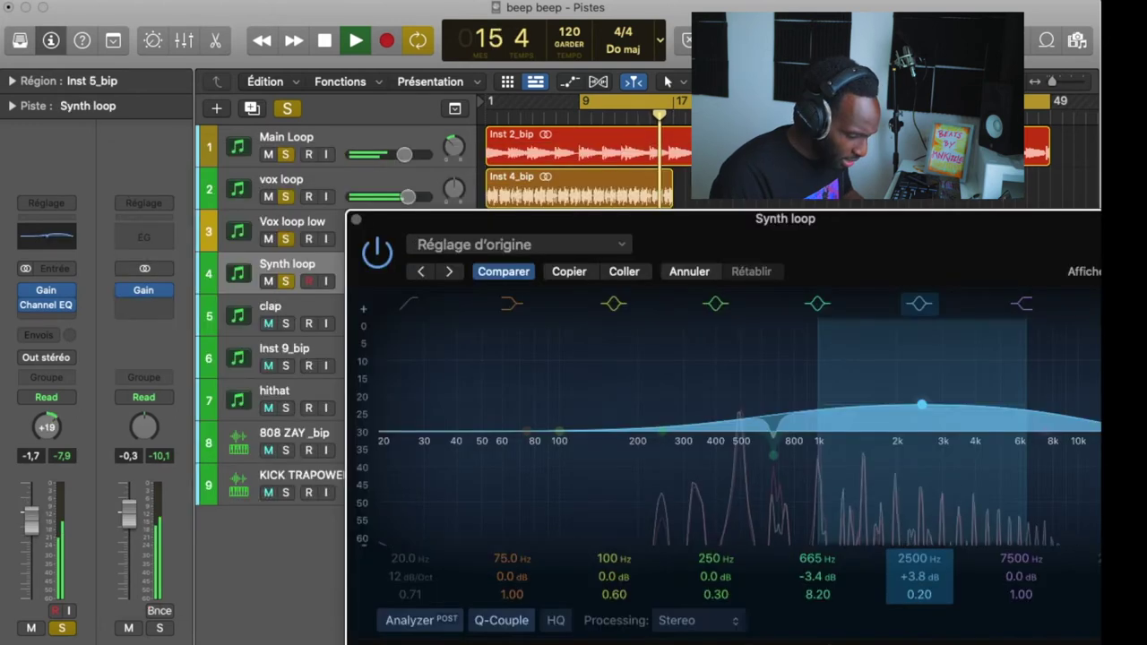
{"action": "left_click_drag", "start_coordinate": [917, 466], "coordinate": [849, 459]}
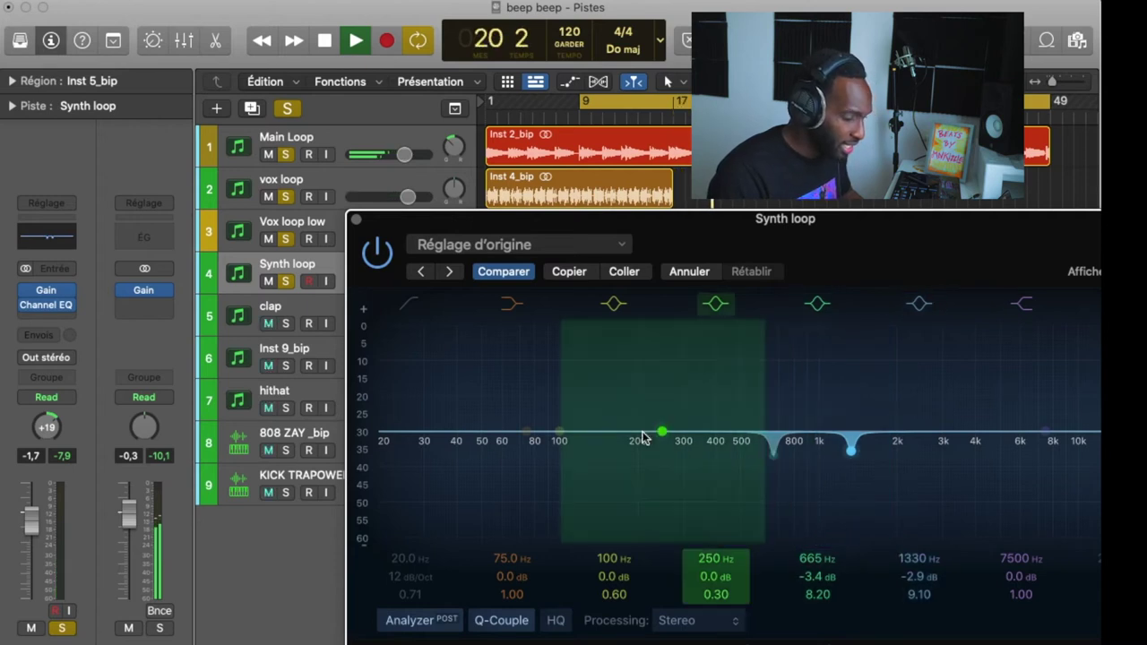
{"action": "key", "text": "space"}
{"action": "left_click_drag", "start_coordinate": [667, 431], "coordinate": [687, 388]}
Add a Channel EQ to the clap and shape a narrow gentle boost at 1920 Hz.
{"action": "left_click", "coordinate": [296, 301]}
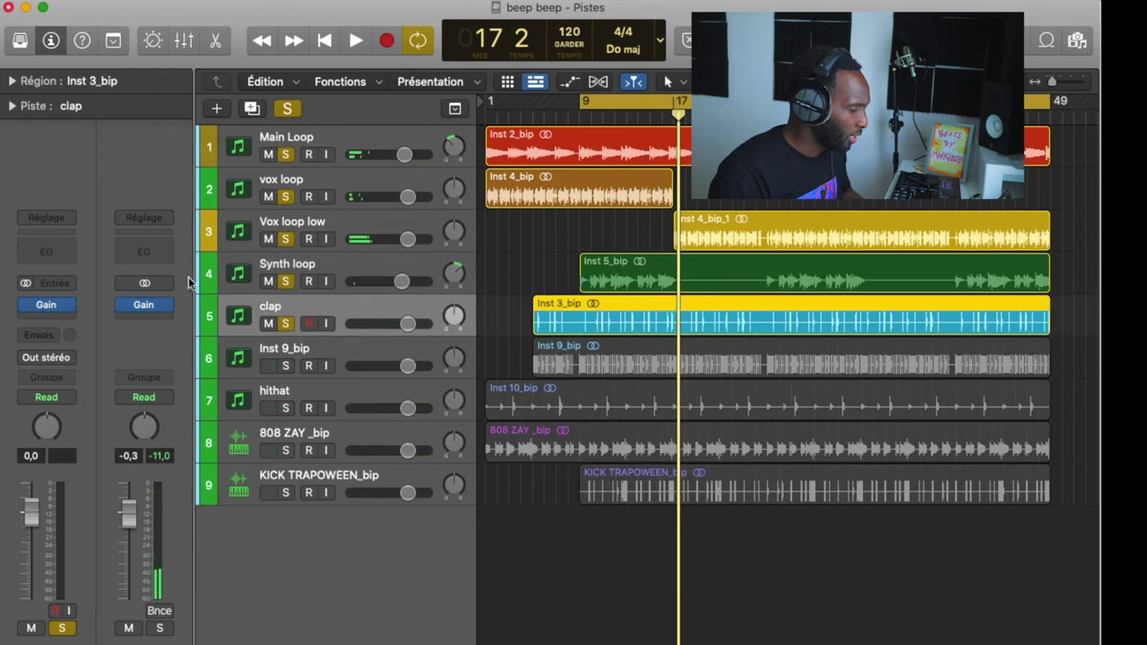
{"action": "left_click", "coordinate": [61, 250]}
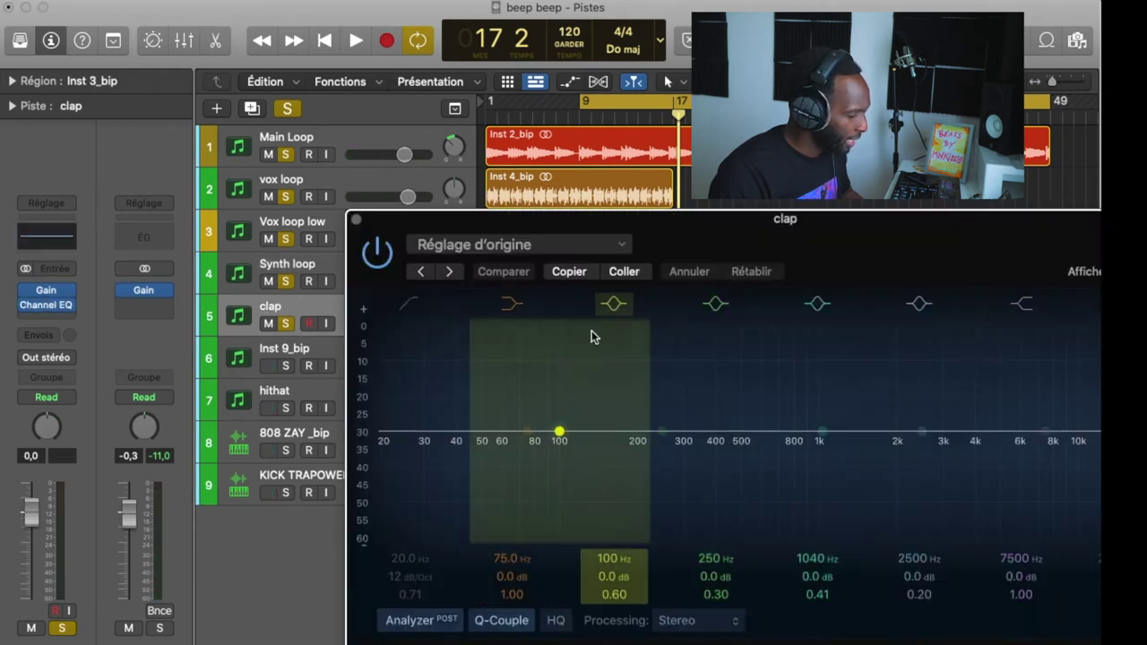
{"action": "key", "text": "space"}
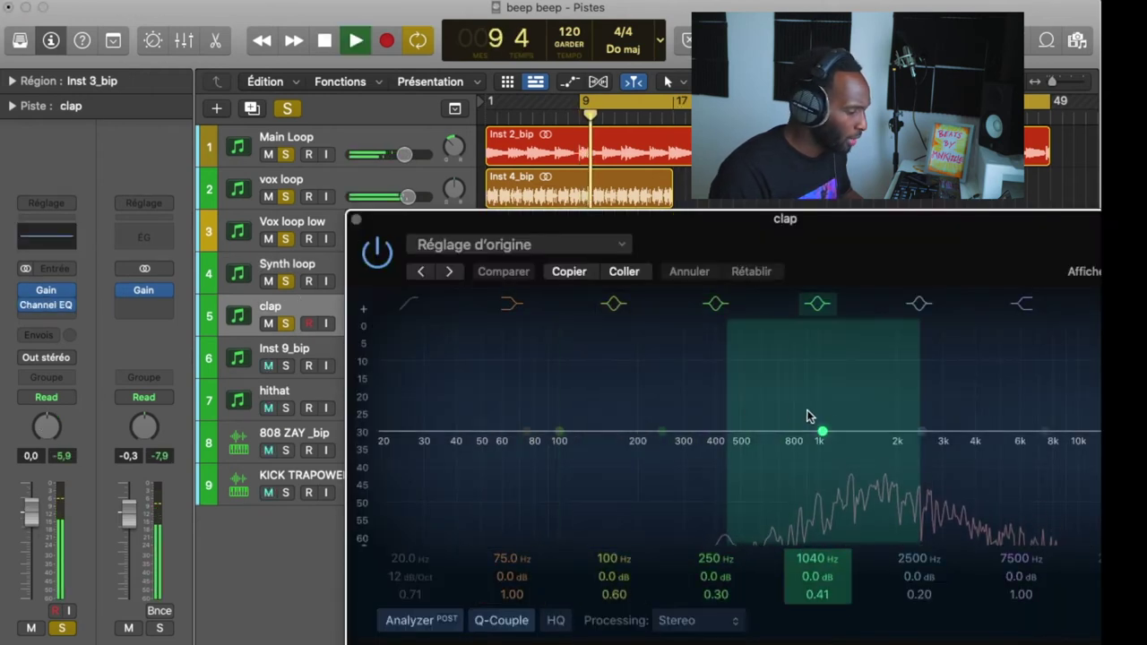
{"action": "left_click_drag", "start_coordinate": [815, 417], "coordinate": [830, 403]}
{"action": "left_click_drag", "start_coordinate": [809, 596], "coordinate": [809, 574]}
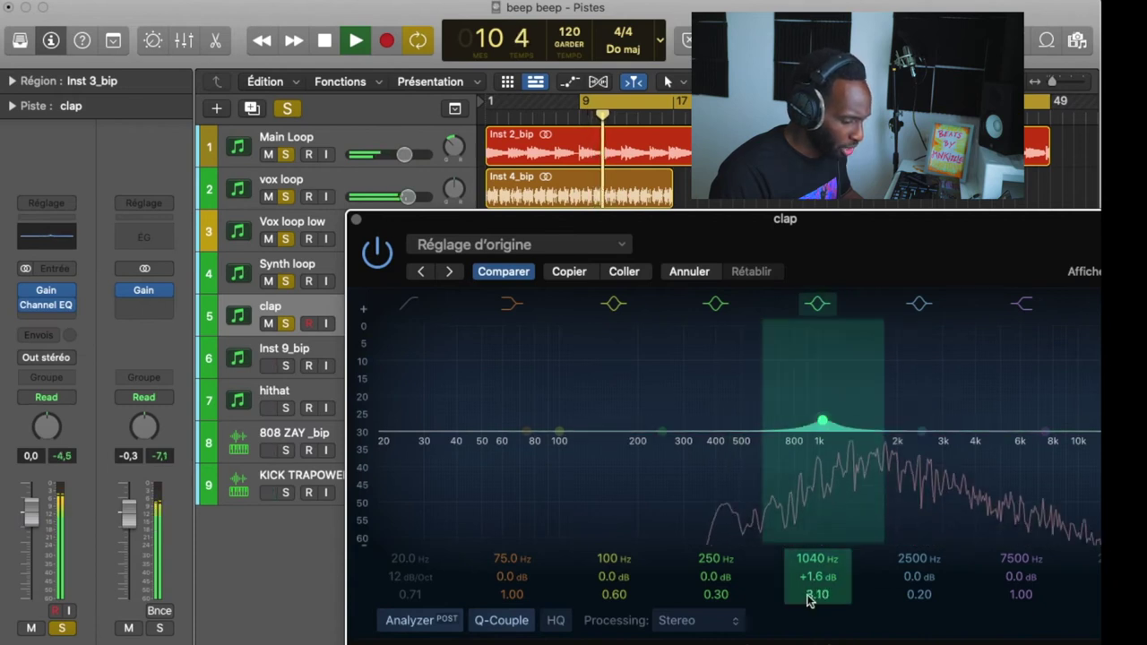
{"action": "left_click_drag", "start_coordinate": [824, 422], "coordinate": [894, 420]}
Raise the clap's 250 Hz band into a narrow low-mid boost and set the top band to 7450 Hz, 0.5 dB.
{"action": "left_click_drag", "start_coordinate": [662, 430], "coordinate": [760, 431]}
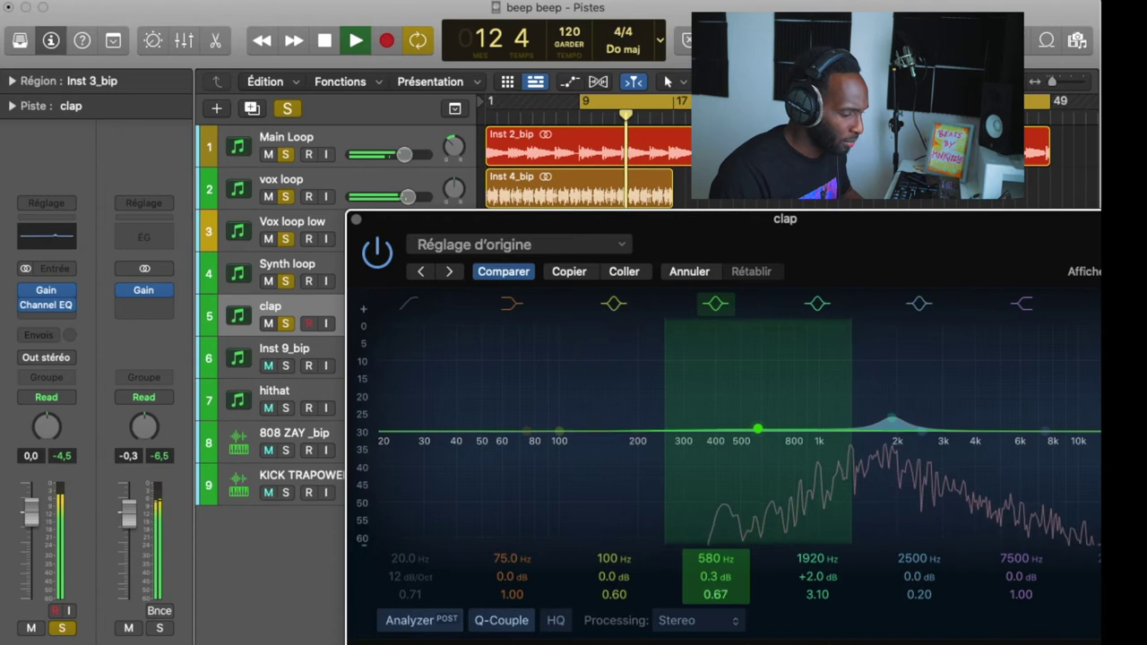
{"action": "left_click_drag", "start_coordinate": [757, 429], "coordinate": [719, 418]}
{"action": "left_click_drag", "start_coordinate": [679, 248], "coordinate": [425, 209]}
{"action": "left_click_drag", "start_coordinate": [788, 392], "coordinate": [790, 390]}
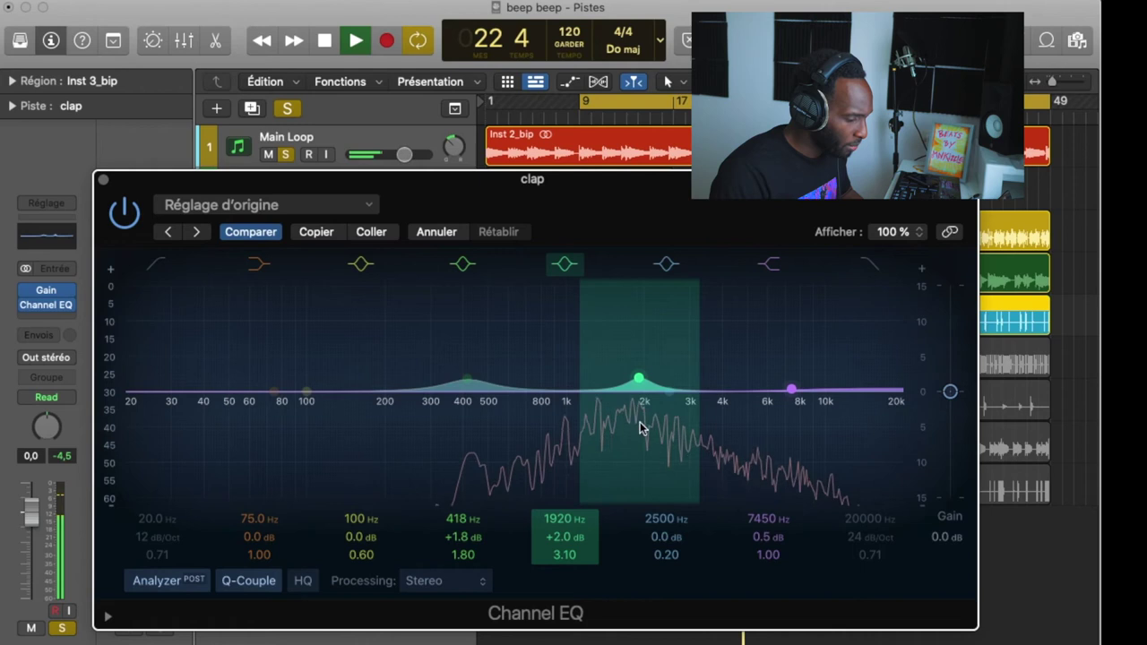
{"action": "scroll", "coordinate": [636, 463], "scroll_direction": "down", "scroll_amount": 1}
{"action": "scroll", "coordinate": [668, 430], "scroll_direction": "down", "scroll_amount": 2}
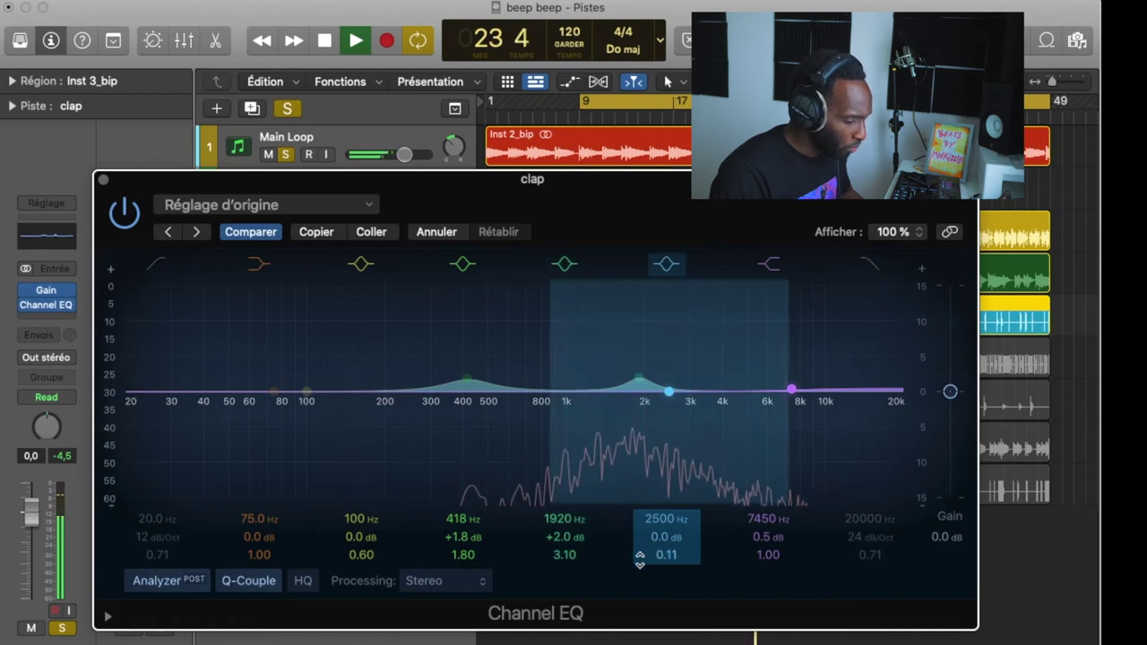
{"action": "scroll", "coordinate": [638, 430], "scroll_direction": "down", "scroll_amount": 4}
{"action": "scroll", "coordinate": [638, 430], "scroll_direction": "down", "scroll_amount": 2}
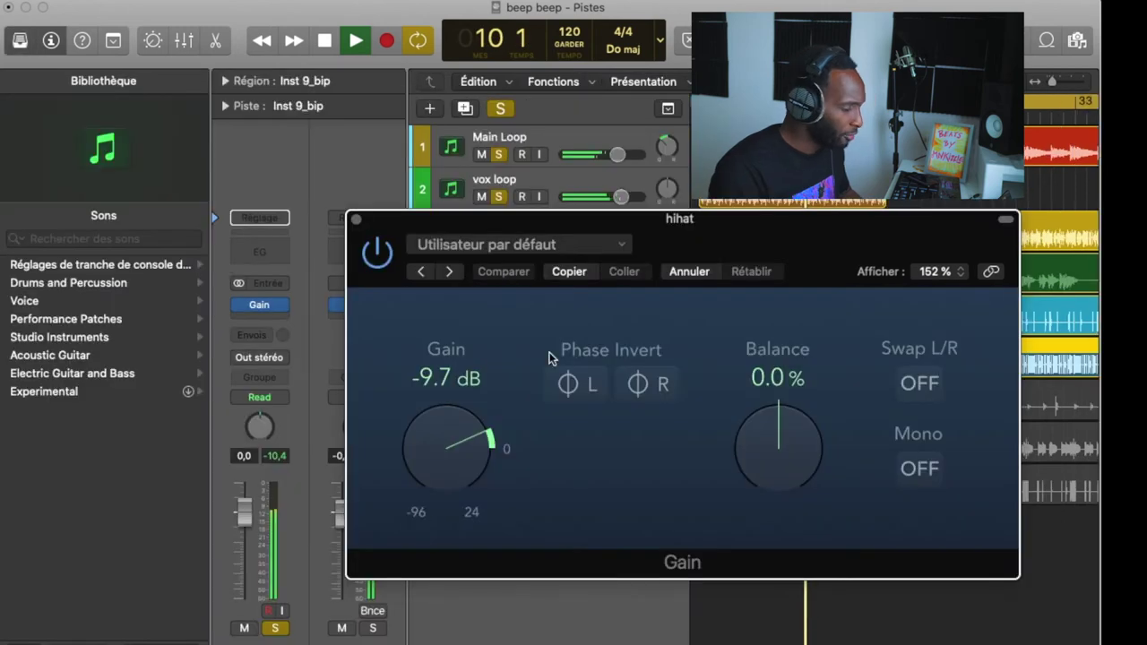
Add a Channel EQ to the hihat and lift its high band by about 2 dB.
{"action": "left_click", "coordinate": [357, 218]}
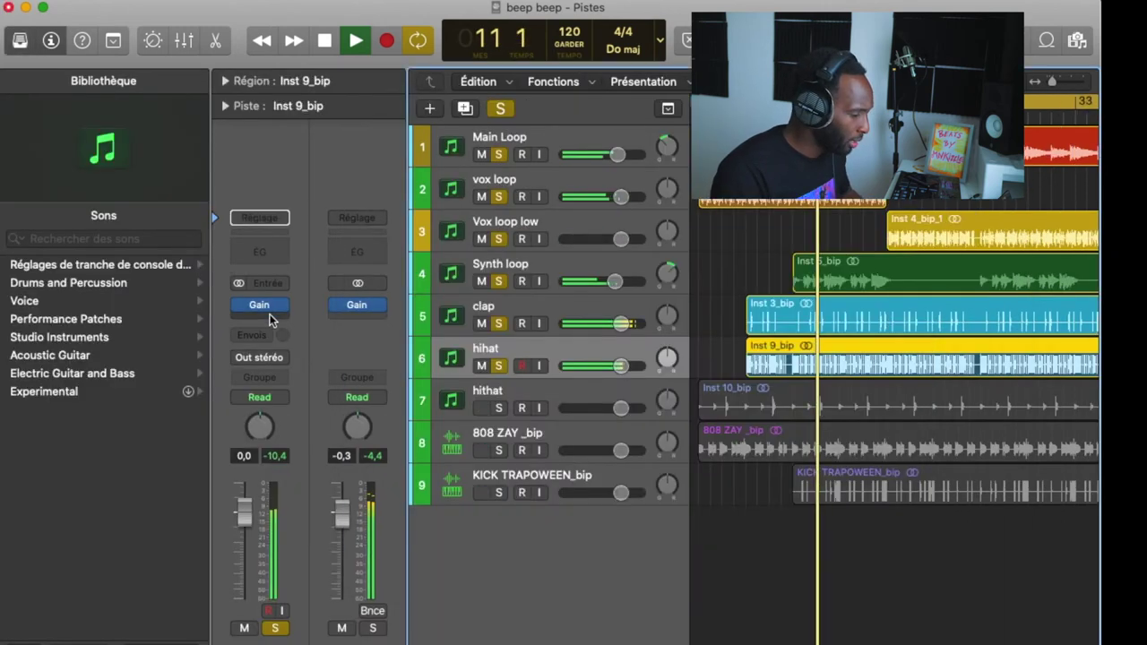
{"action": "left_click", "coordinate": [271, 320]}
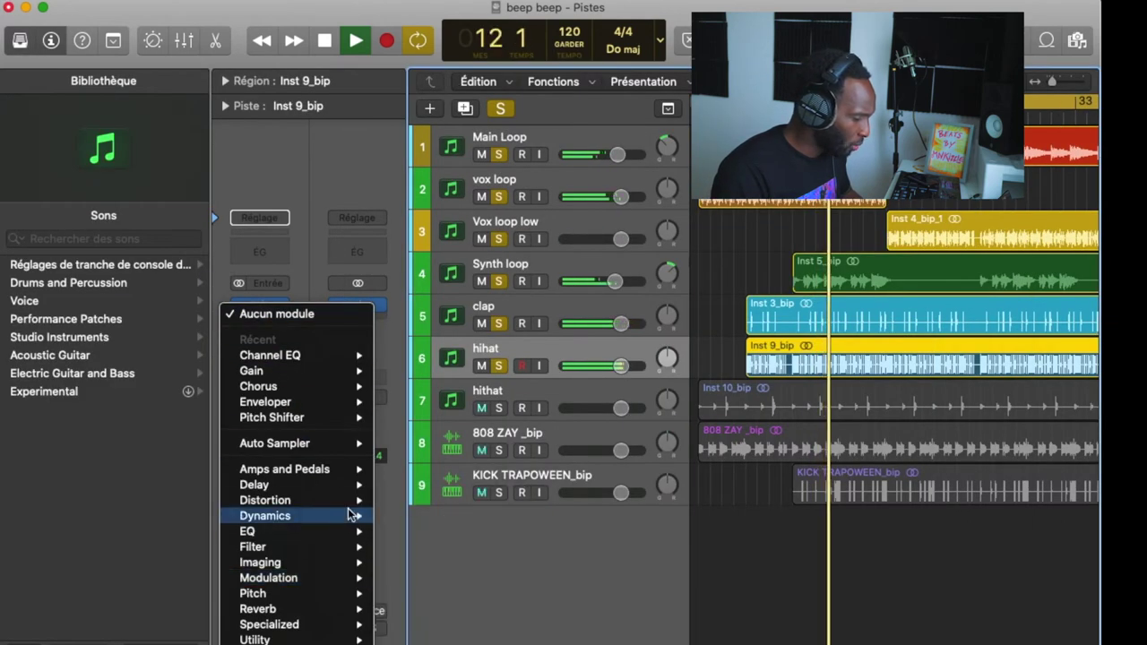
{"action": "mouse_move", "coordinate": [351, 515]}
{"action": "mouse_move", "coordinate": [331, 355]}
{"action": "left_click", "coordinate": [405, 360]}
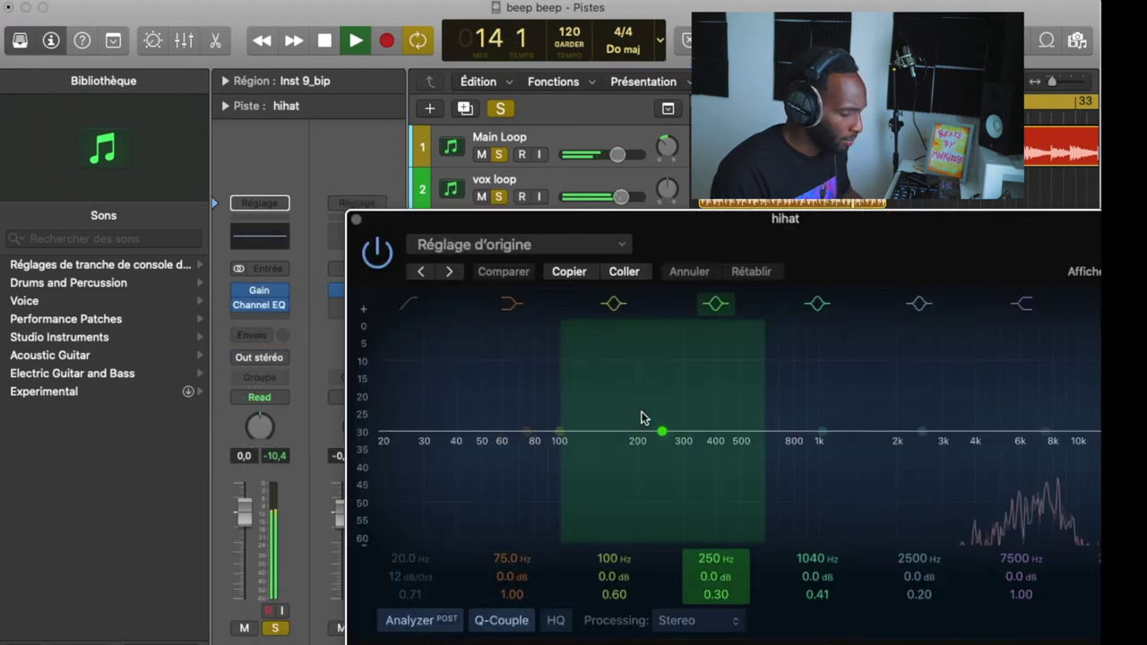
{"action": "left_click_drag", "start_coordinate": [766, 251], "coordinate": [507, 244]}
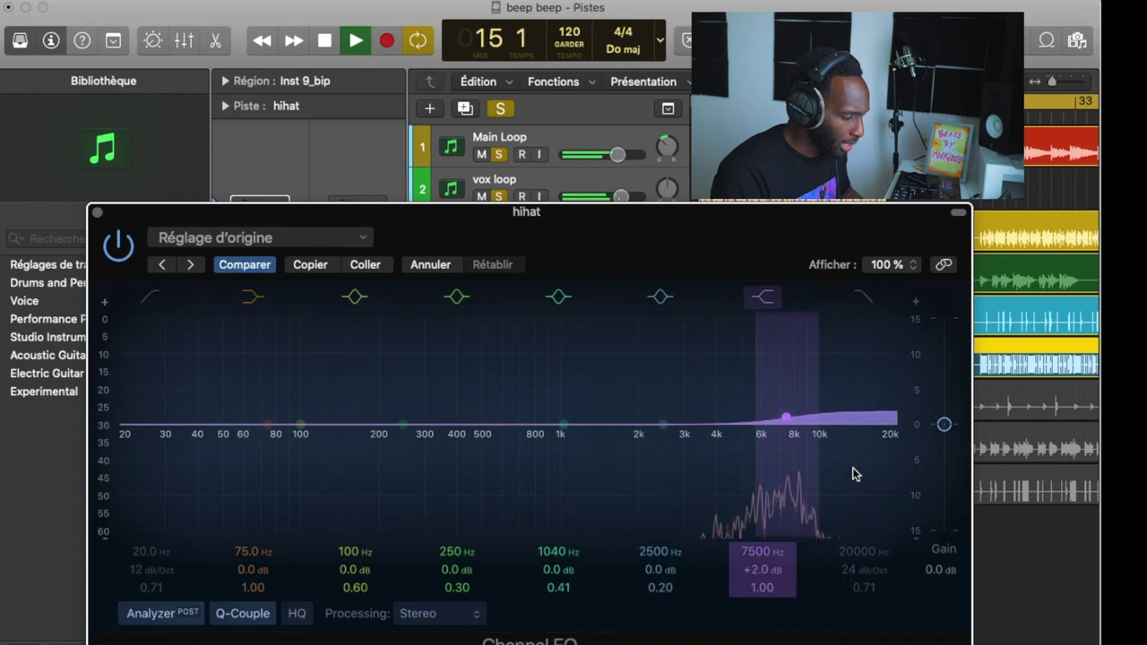
{"action": "left_click_drag", "start_coordinate": [852, 470], "coordinate": [694, 467]}
{"action": "mouse_move", "coordinate": [140, 564]}
{"action": "left_mouse_down"}
{"action": "mouse_move", "coordinate": [139, 552]}
{"action": "mouse_move", "coordinate": [140, 582]}
{"action": "left_mouse_up"}
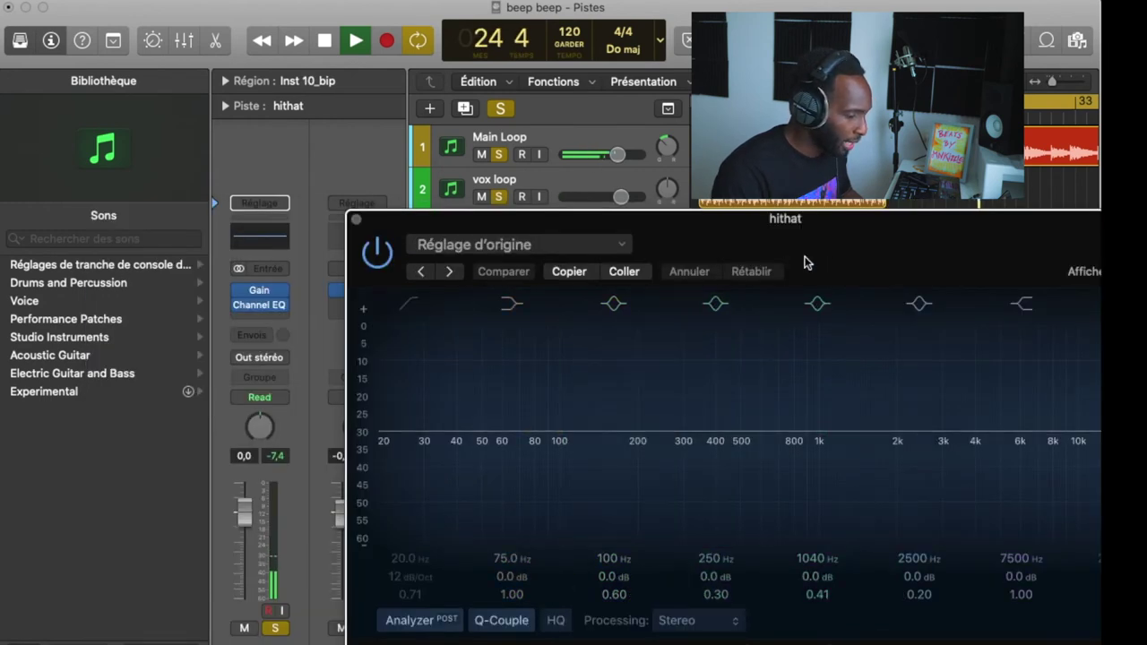
Carve a narrow -3.1 dB dip at 4540 Hz (Q 7.80) on the hithat EQ, slightly dipping 250 Hz.
{"action": "left_click_drag", "start_coordinate": [805, 263], "coordinate": [506, 218]}
{"action": "left_click_drag", "start_coordinate": [750, 464], "coordinate": [732, 435]}
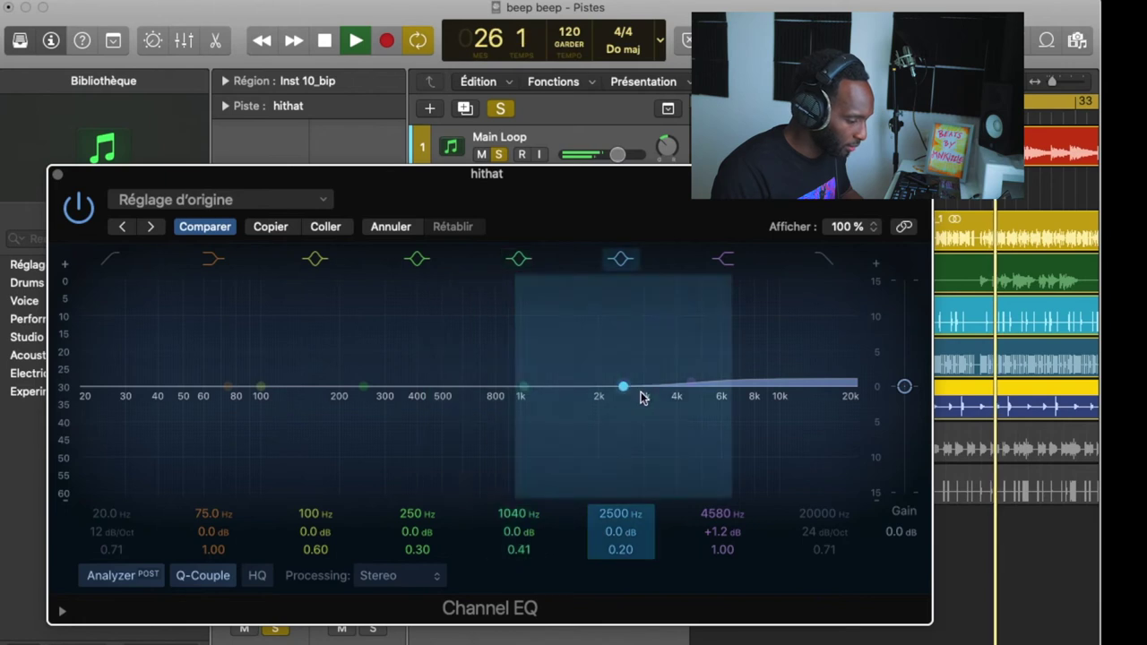
{"action": "left_click_drag", "start_coordinate": [645, 398], "coordinate": [637, 394]}
{"action": "left_click_drag", "start_coordinate": [525, 384], "coordinate": [690, 328]}
{"action": "left_click_drag", "start_coordinate": [531, 548], "coordinate": [530, 502]}
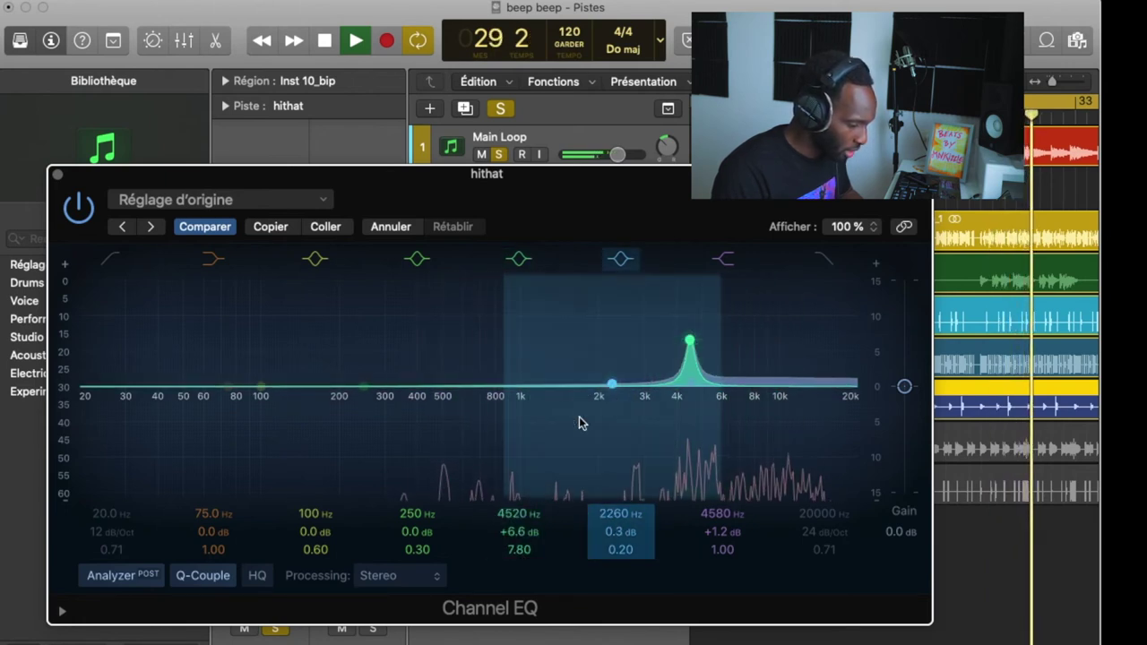
{"action": "left_click_drag", "start_coordinate": [711, 354], "coordinate": [691, 431]}
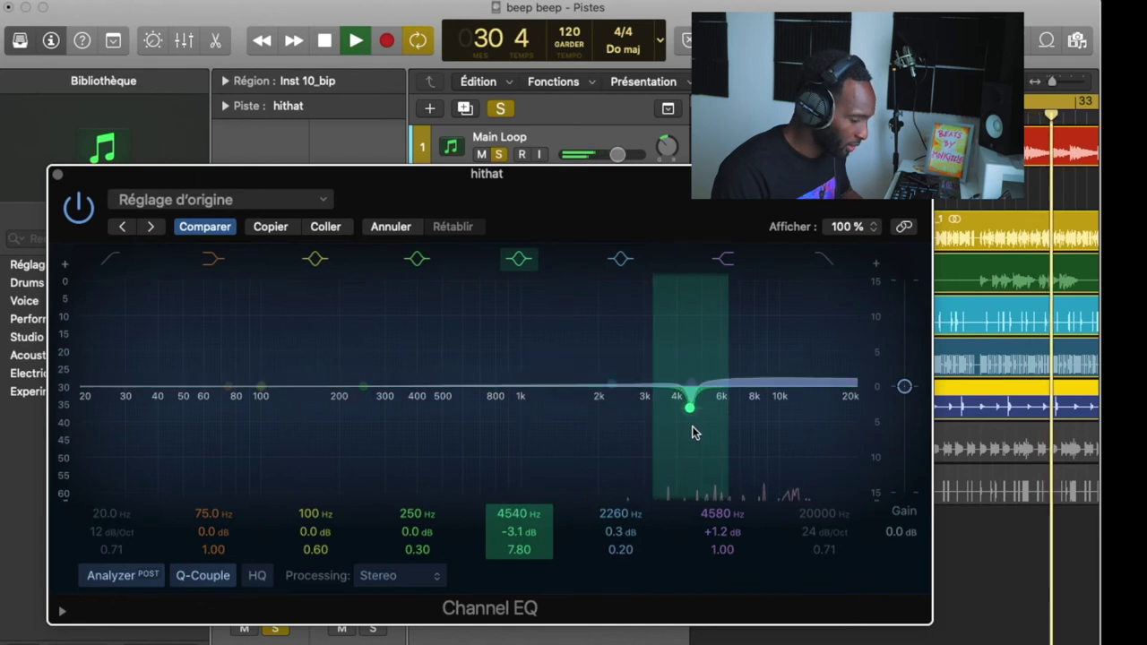
{"action": "mouse_move", "coordinate": [353, 369]}
{"action": "left_mouse_down"}
{"action": "mouse_move", "coordinate": [357, 387]}
{"action": "mouse_move", "coordinate": [347, 383]}
{"action": "left_mouse_up"}
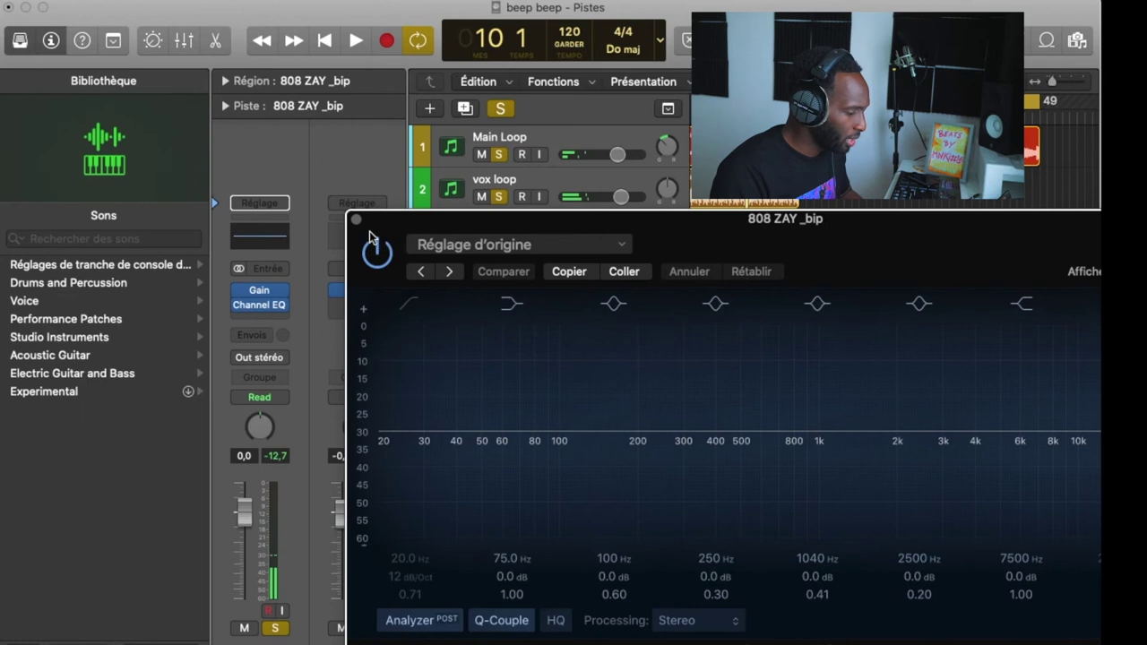
Give the 808's EQ a +3.8 dB boost at 39 Hz and a narrow -3.8 dB notch at 80.5 Hz.
{"action": "left_click", "coordinate": [259, 306]}
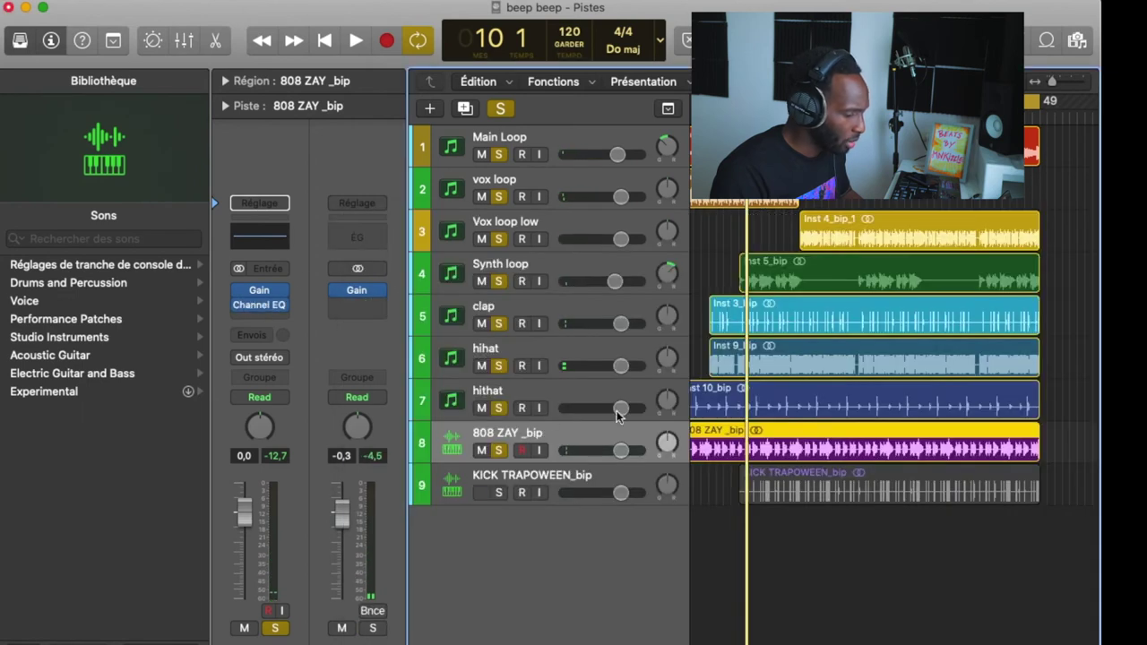
{"action": "left_click", "coordinate": [247, 239]}
{"action": "key", "text": "space"}
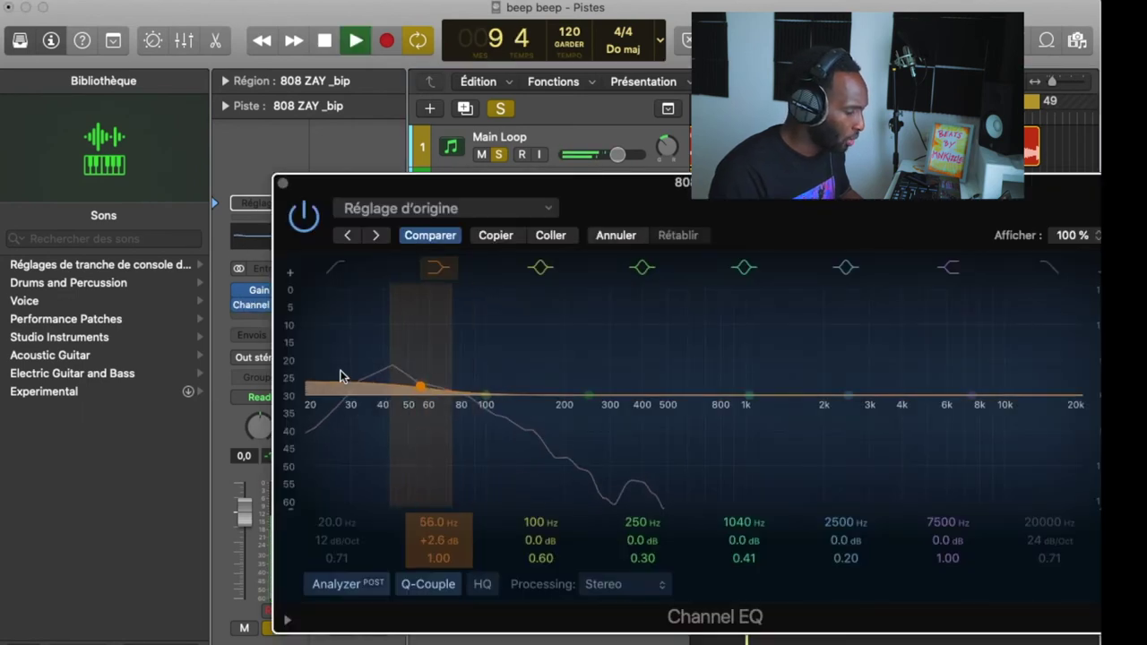
{"action": "left_click_drag", "start_coordinate": [574, 406], "coordinate": [614, 502]}
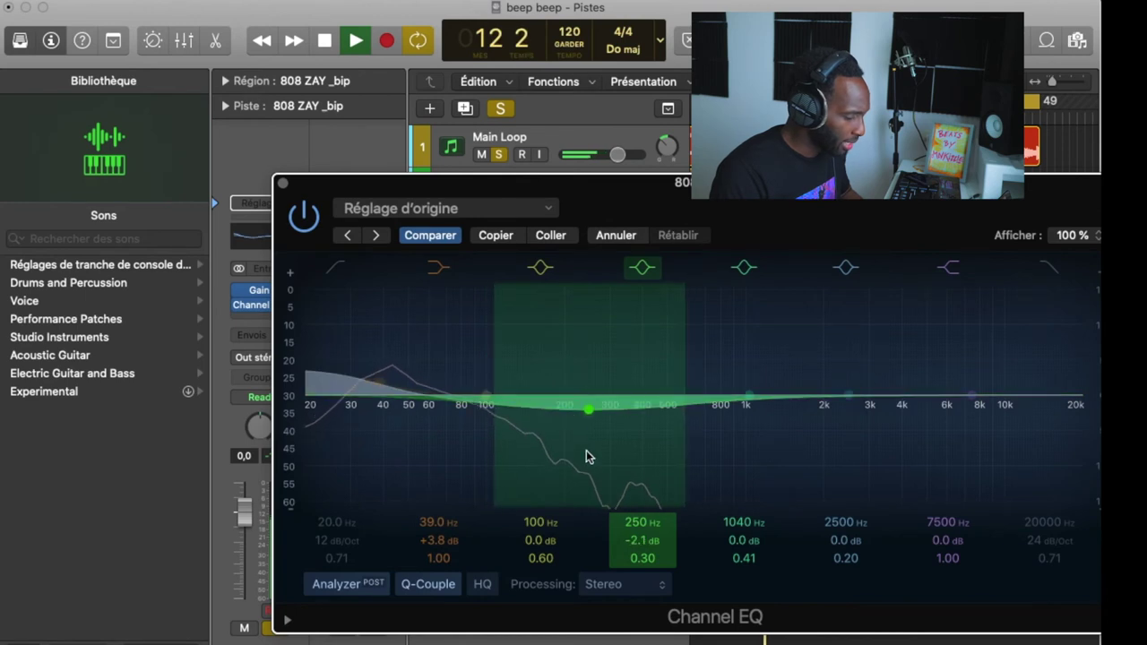
{"action": "scroll", "coordinate": [635, 558], "scroll_direction": "up", "scroll_amount": 5}
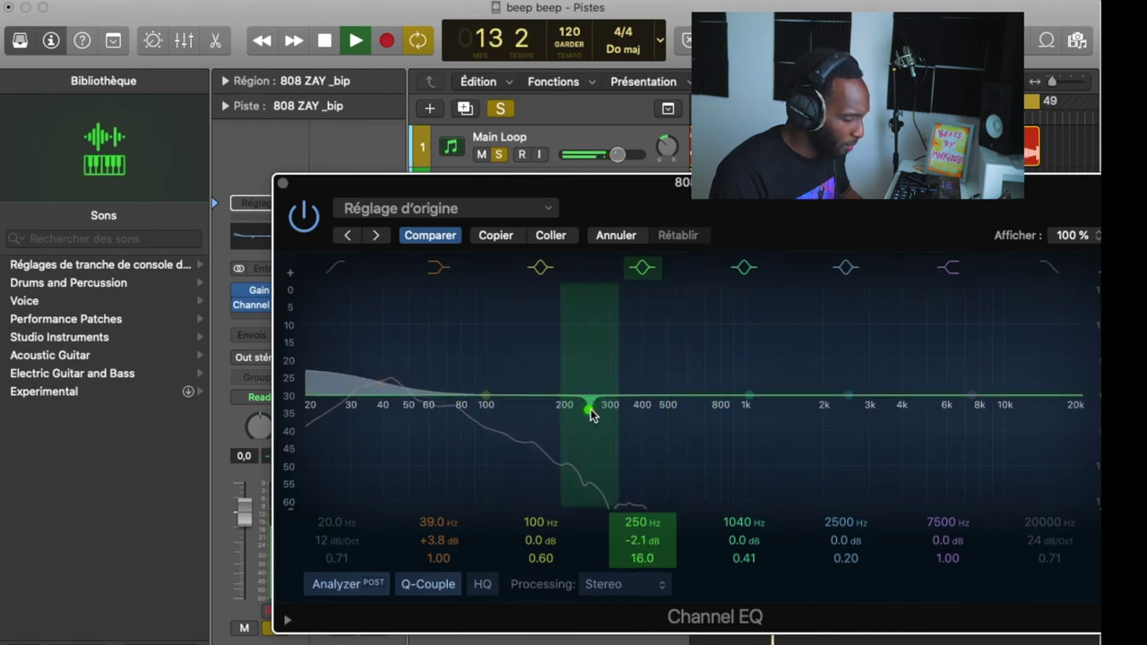
{"action": "left_click_drag", "start_coordinate": [591, 413], "coordinate": [463, 421]}
{"action": "left_click_drag", "start_coordinate": [633, 547], "coordinate": [634, 528]}
{"action": "key", "text": "super+w"}
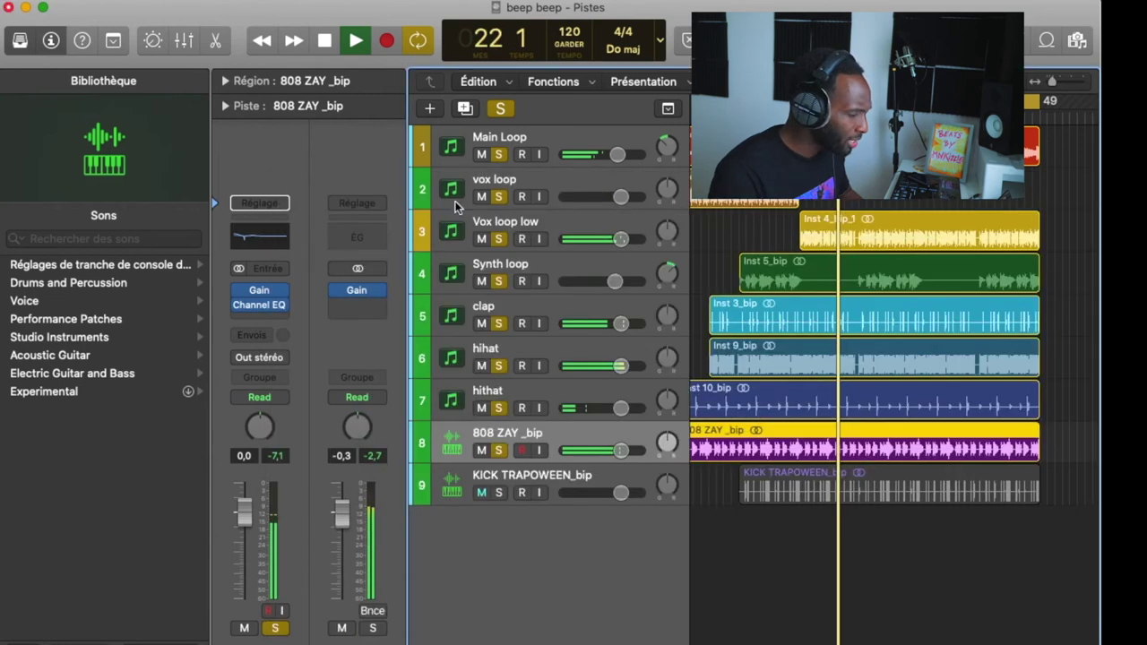
Boost the KICK TRAPOWEEN EQ by +2.1 dB at 79.5 Hz and +2.6 dB at 56 Hz.
{"action": "left_click", "coordinate": [498, 466]}
{"action": "left_click", "coordinate": [272, 248]}
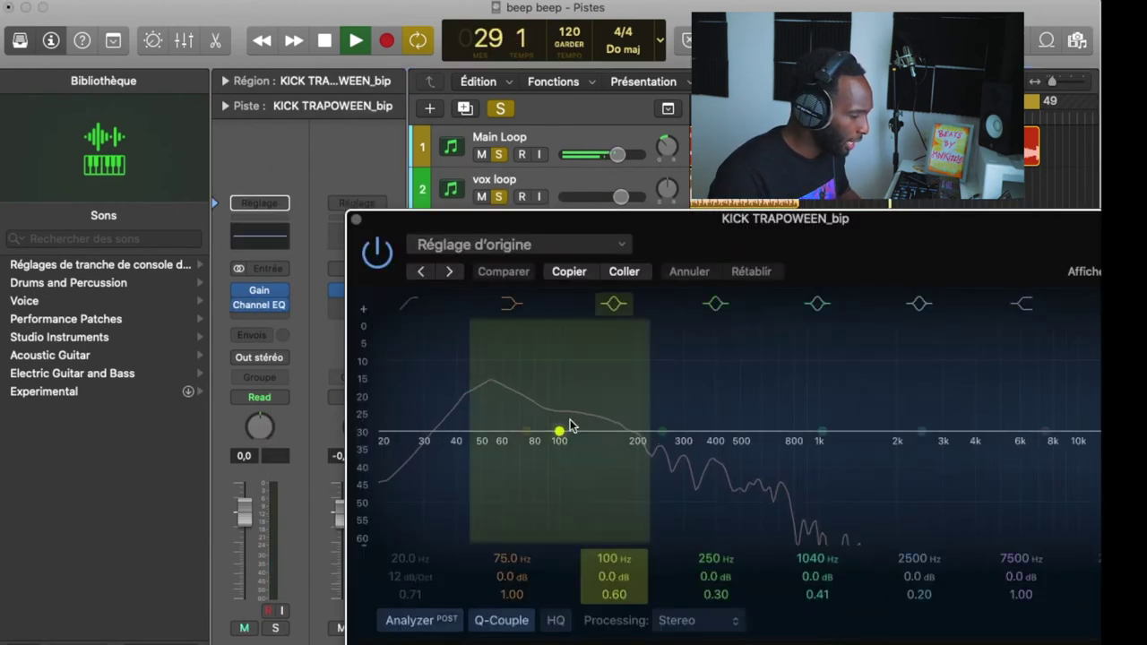
{"action": "left_click_drag", "start_coordinate": [526, 430], "coordinate": [517, 403]}
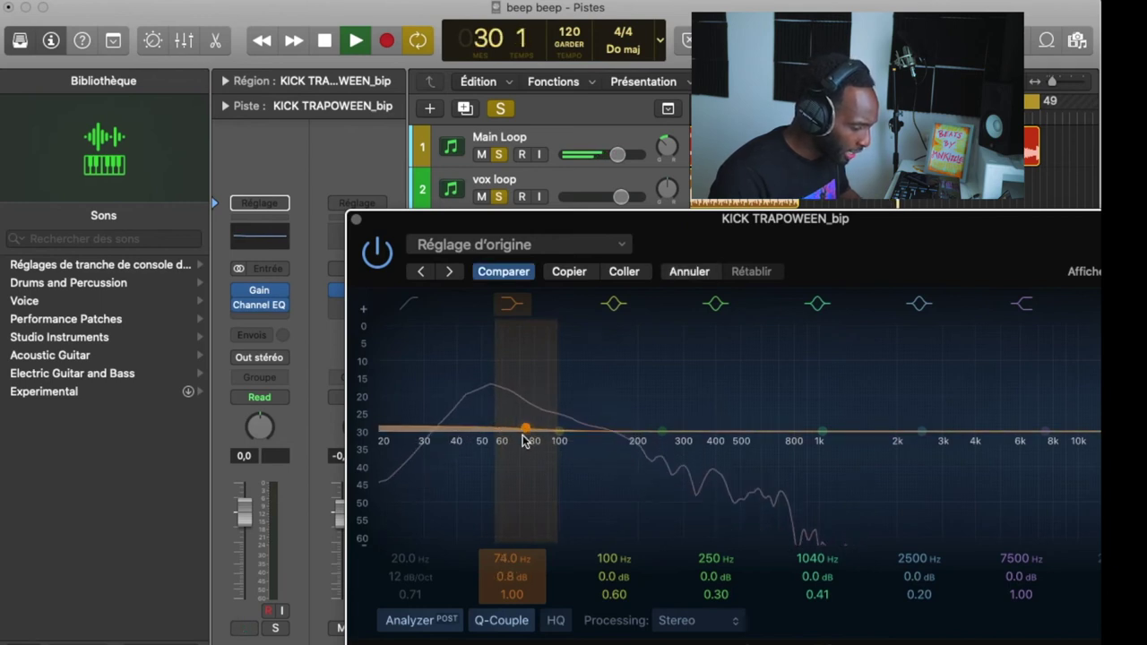
{"action": "left_click_drag", "start_coordinate": [574, 430], "coordinate": [575, 424]}
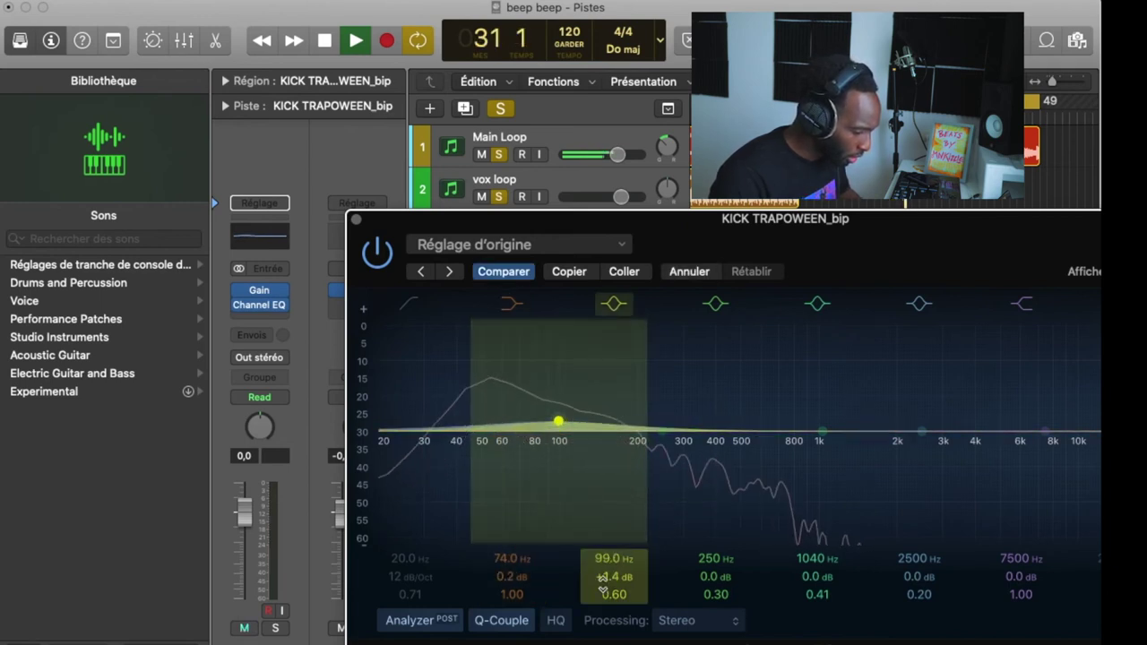
{"action": "left_click_drag", "start_coordinate": [605, 587], "coordinate": [606, 560]}
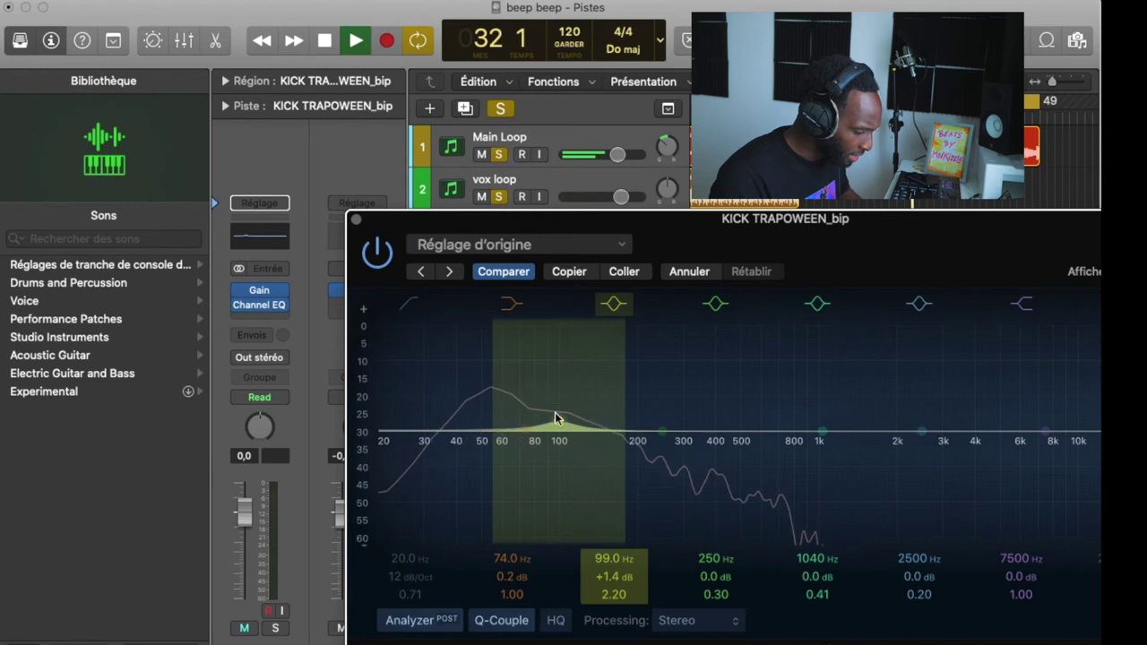
{"action": "left_click_drag", "start_coordinate": [557, 419], "coordinate": [521, 420]}
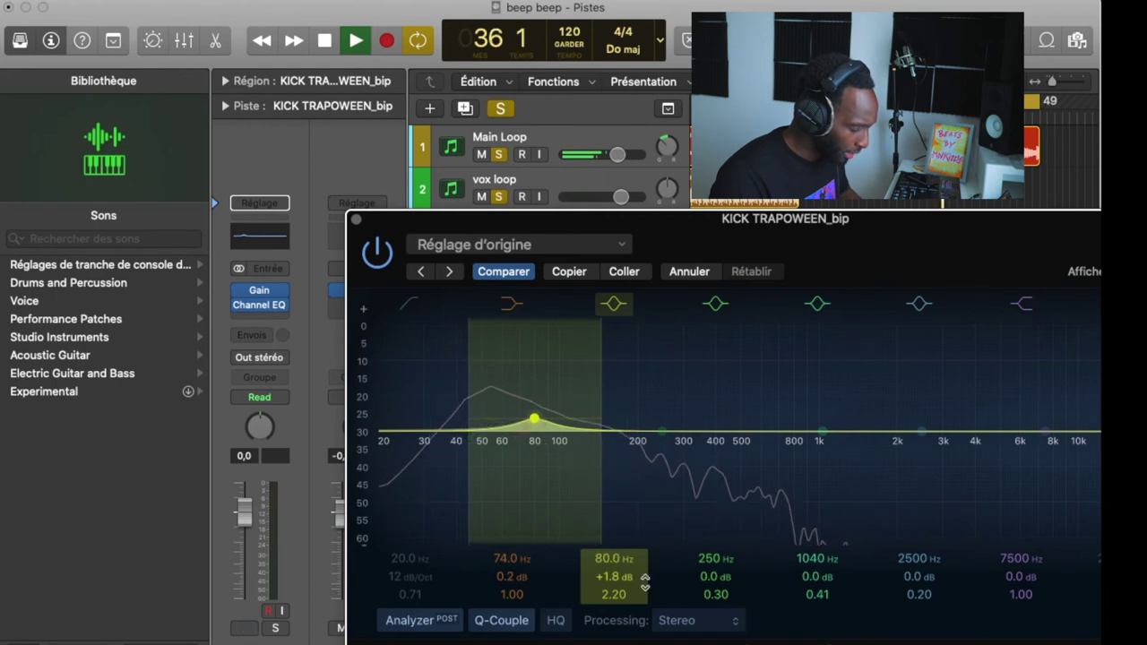
{"action": "left_click_drag", "start_coordinate": [662, 431], "coordinate": [491, 414]}
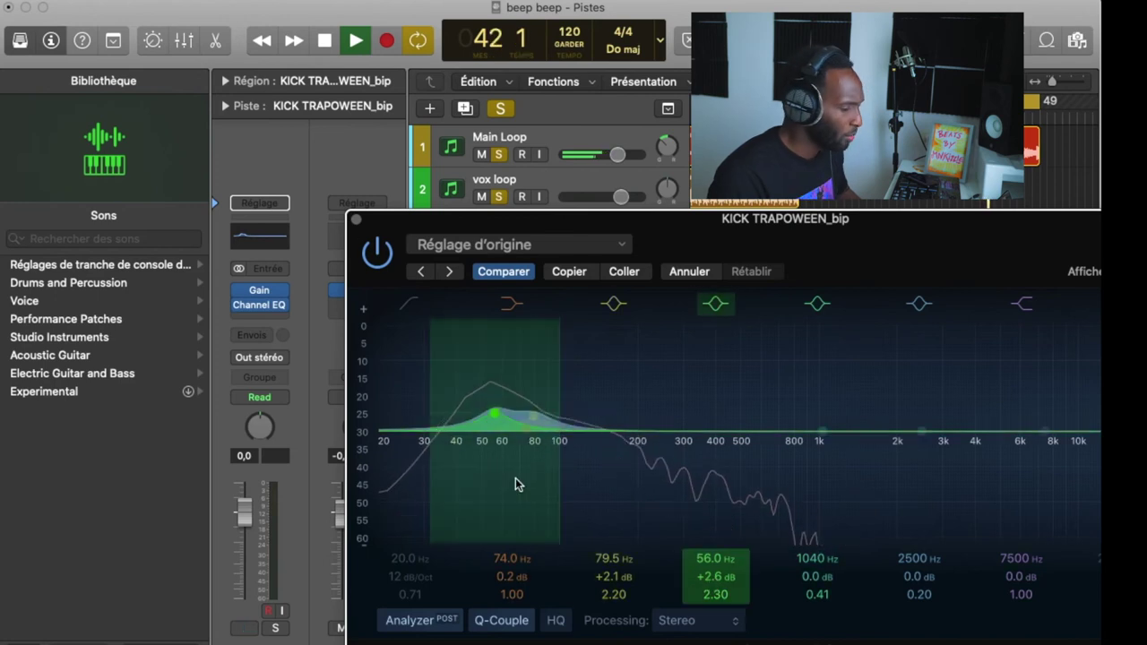
Close the kick's EQ and drag the 808's 2480 Hz band down to 56 Hz.
{"action": "left_click", "coordinate": [352, 219]}
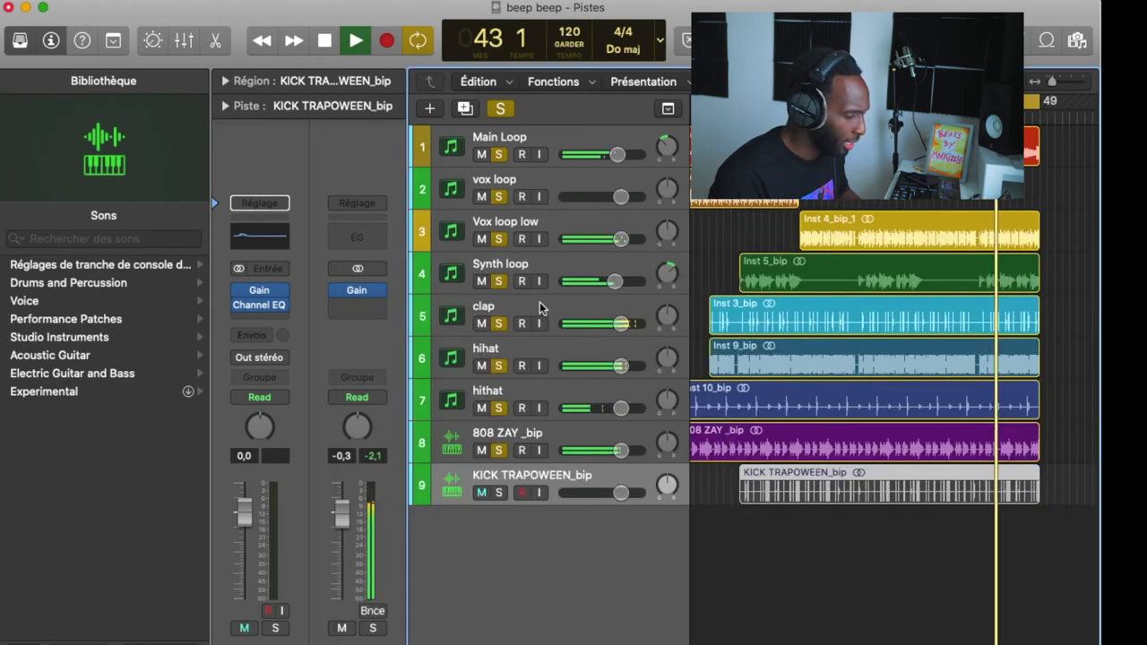
{"action": "left_click", "coordinate": [511, 426]}
{"action": "left_click", "coordinate": [267, 235]}
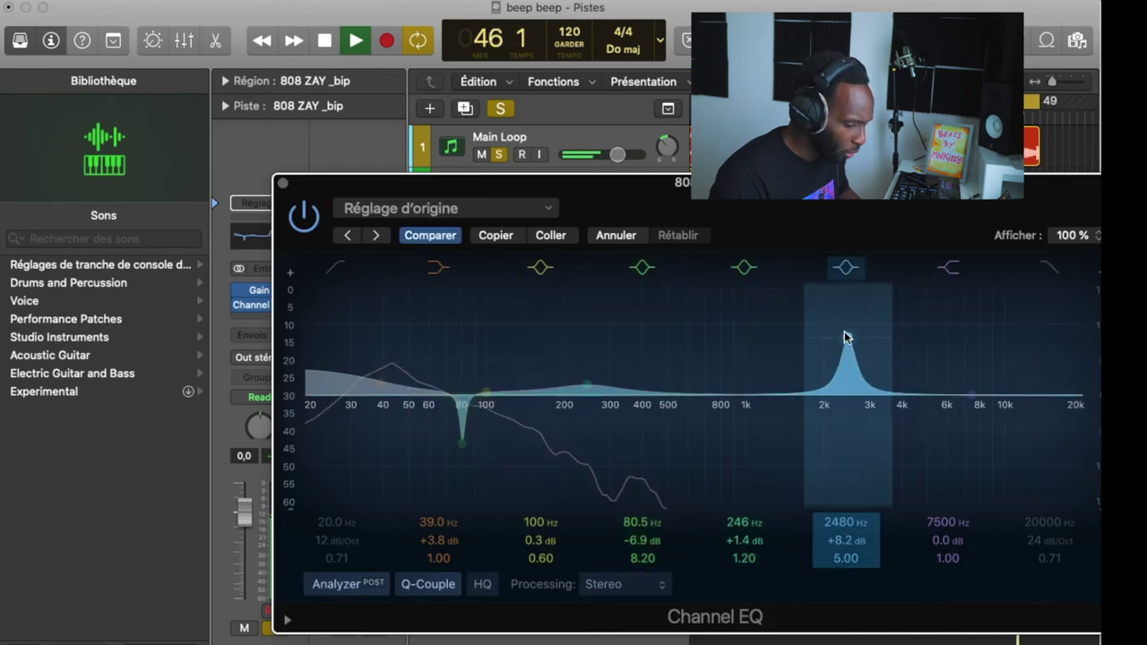
{"action": "left_click_drag", "start_coordinate": [845, 337], "coordinate": [421, 434]}
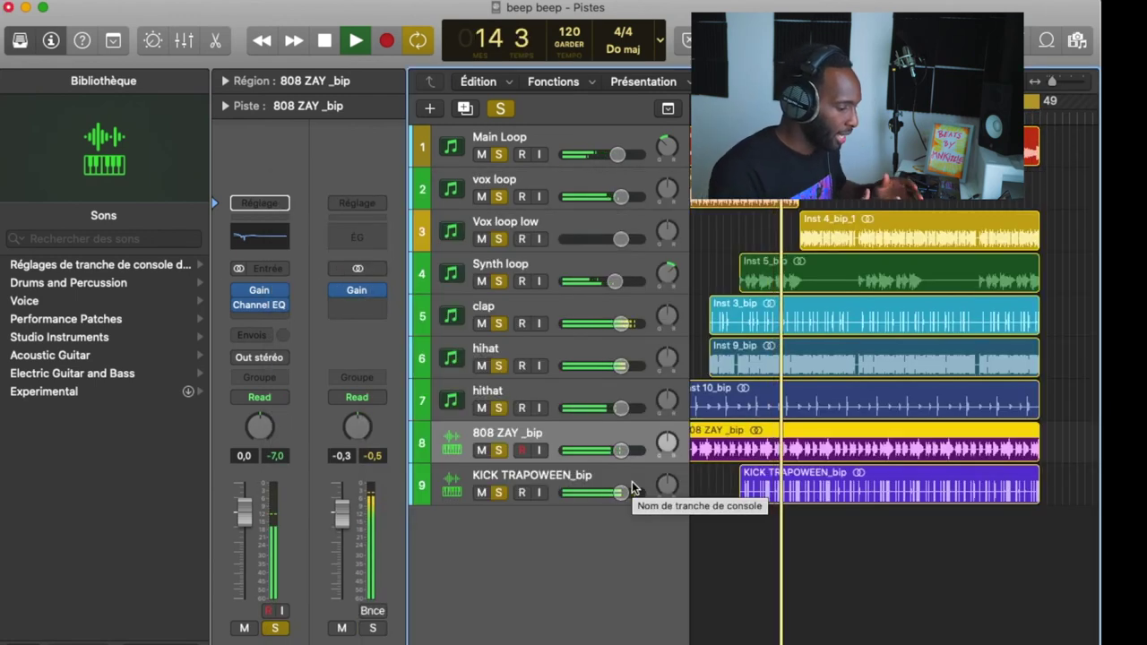
{"action": "left_click", "coordinate": [593, 481]}
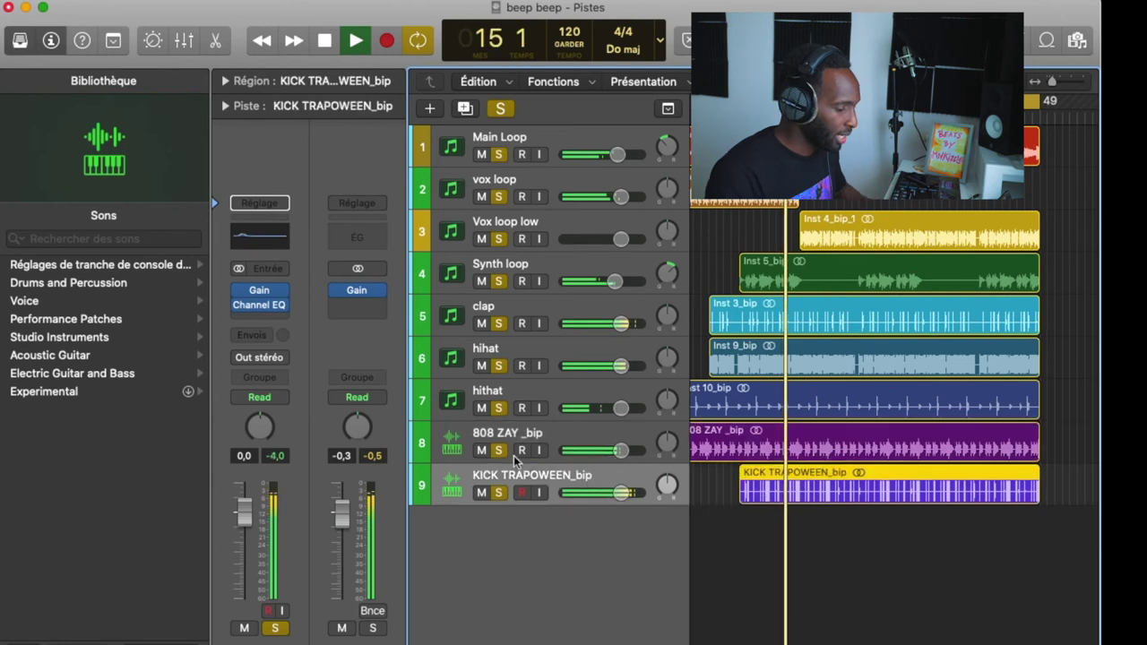
Open the KICK TRAPOWEEN Channel EQ to work on its 74 Hz low band.
{"action": "left_click", "coordinate": [259, 238]}
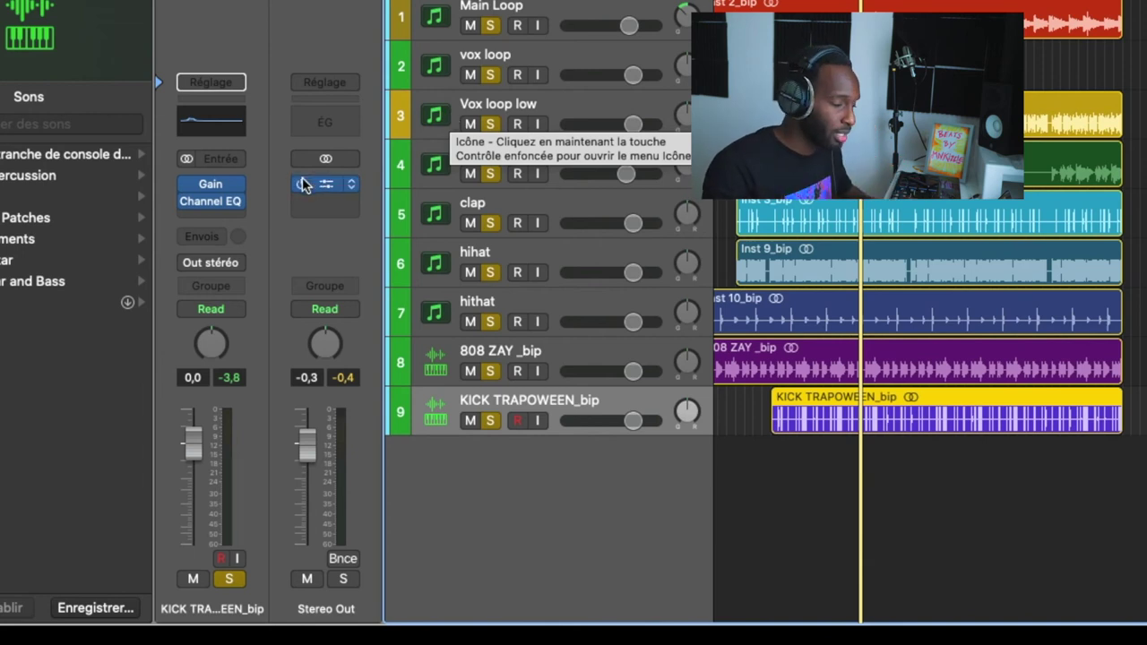
Start playback and briefly check the Stereo Out's EQ.
{"action": "left_click", "coordinate": [317, 132]}
{"action": "key", "text": "space"}
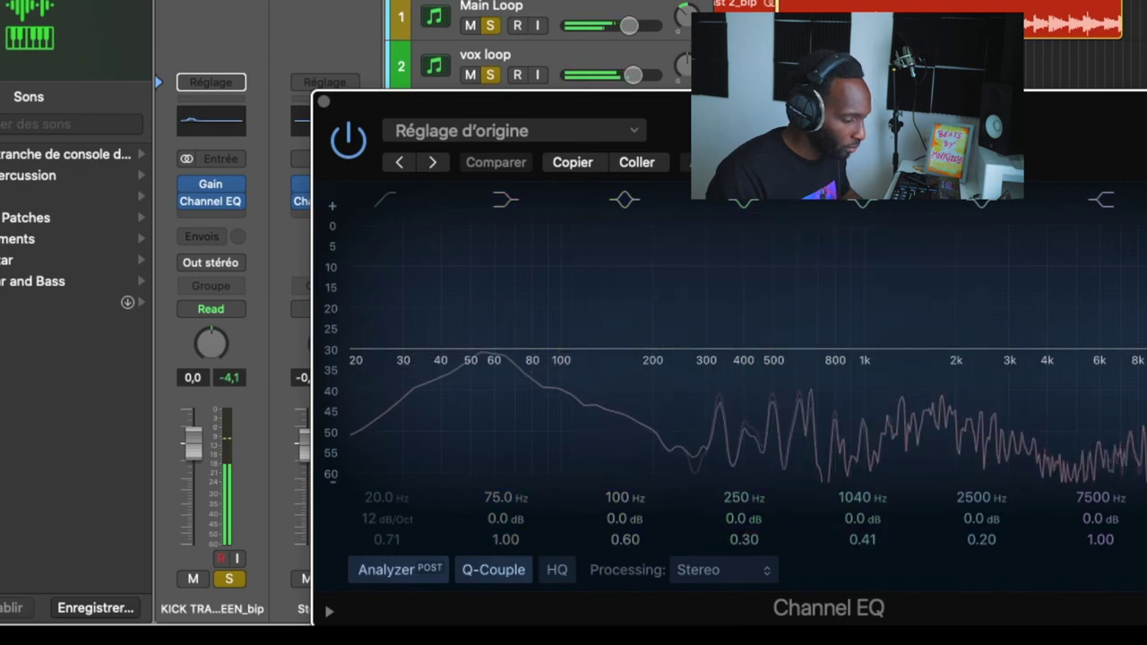
{"action": "left_click", "coordinate": [324, 101]}
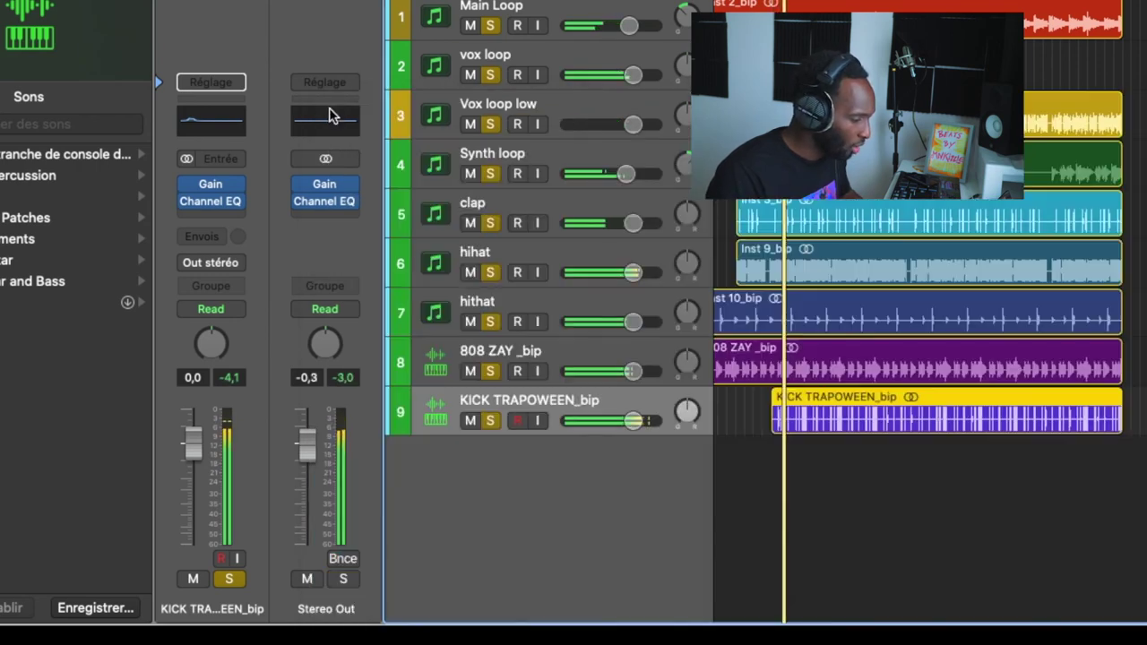
Insert Voxengo SPAN in stereo on the Stereo Out.
{"action": "left_click", "coordinate": [352, 201]}
{"action": "mouse_move", "coordinate": [459, 606]}
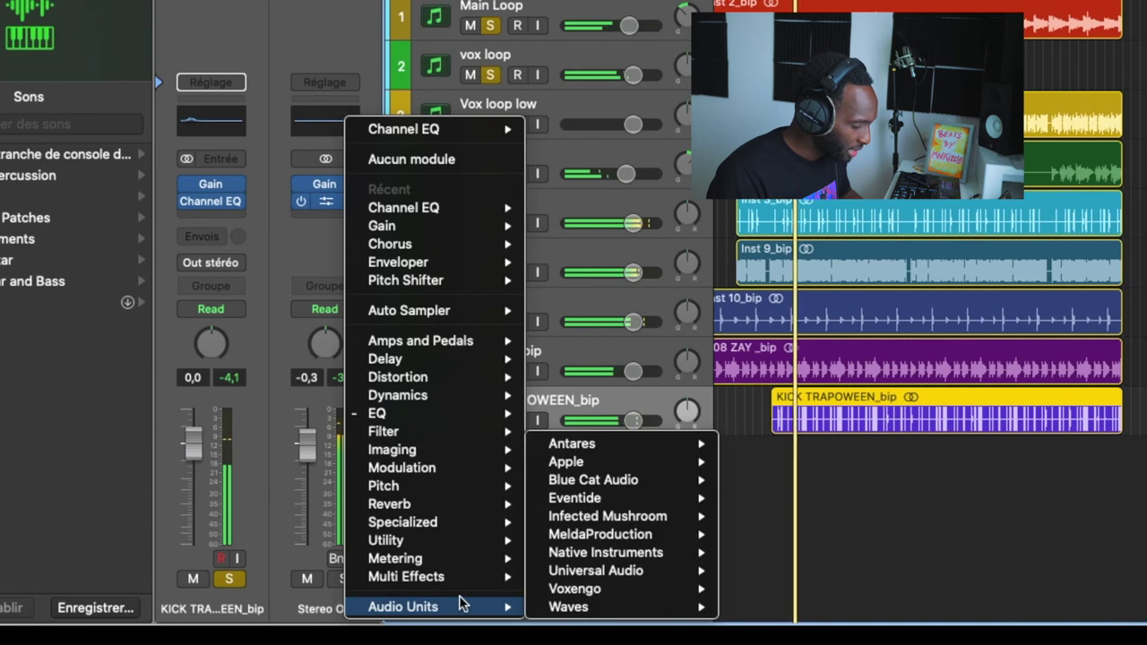
{"action": "mouse_move", "coordinate": [694, 587]}
{"action": "mouse_move", "coordinate": [817, 587]}
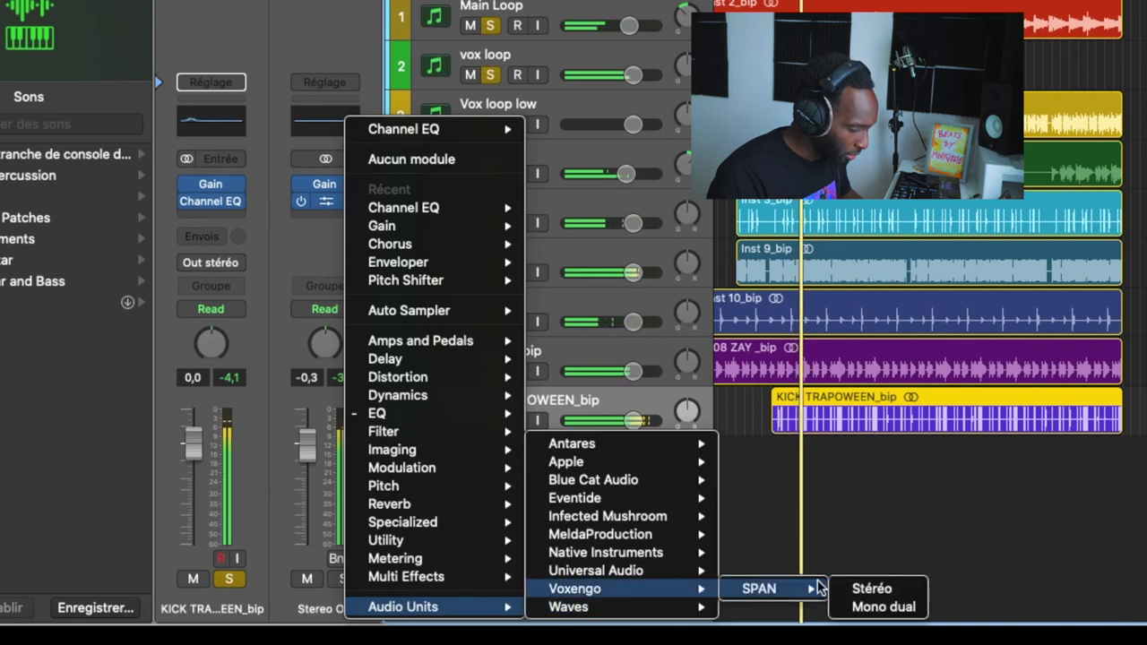
{"action": "left_click", "coordinate": [870, 588]}
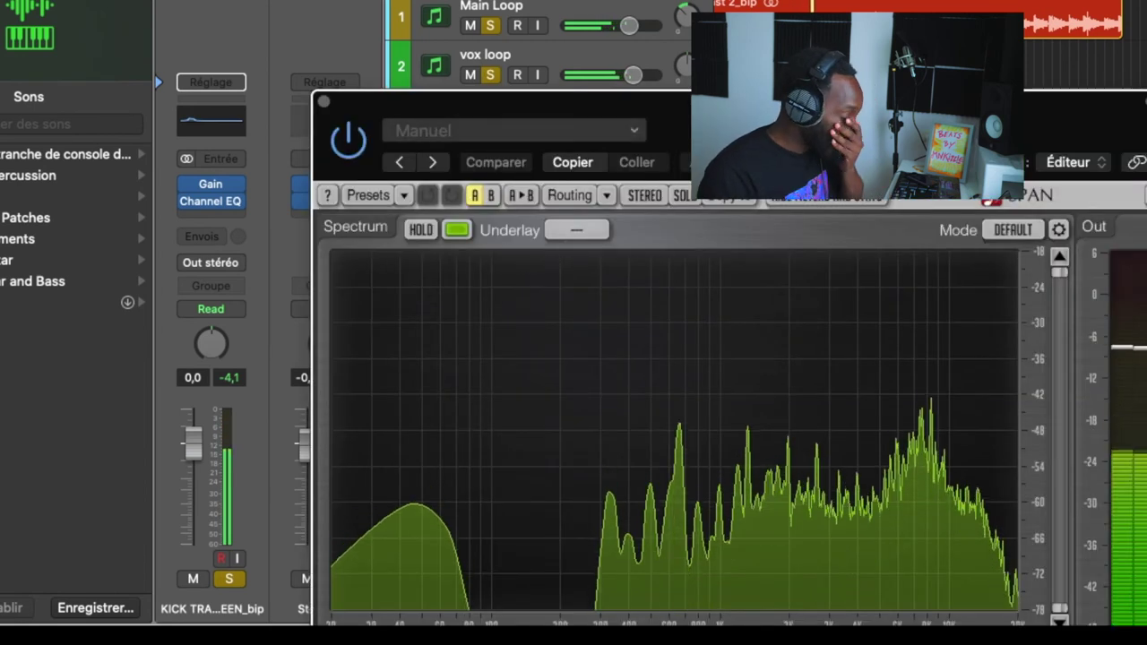
Load SPAN's Stereo Mastering factory preset, close the analyzer, and select the 808 ZAY track.
{"action": "left_click_drag", "start_coordinate": [765, 120], "coordinate": [541, 23]}
{"action": "left_click", "coordinate": [388, 41]}
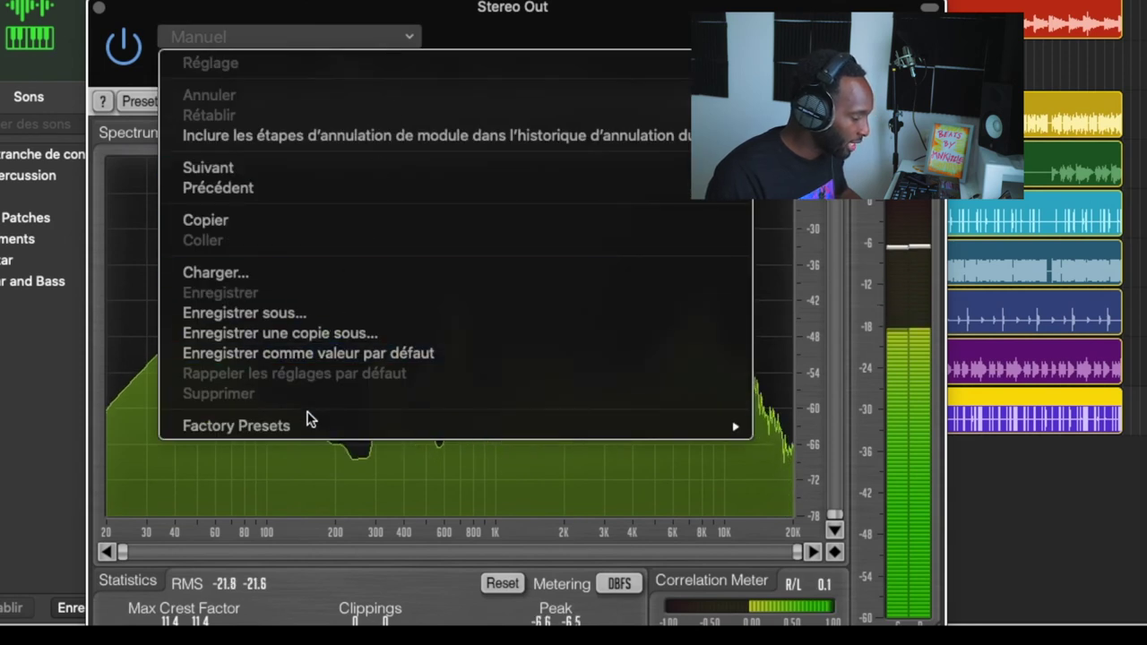
{"action": "mouse_move", "coordinate": [455, 421]}
{"action": "left_click", "coordinate": [846, 446]}
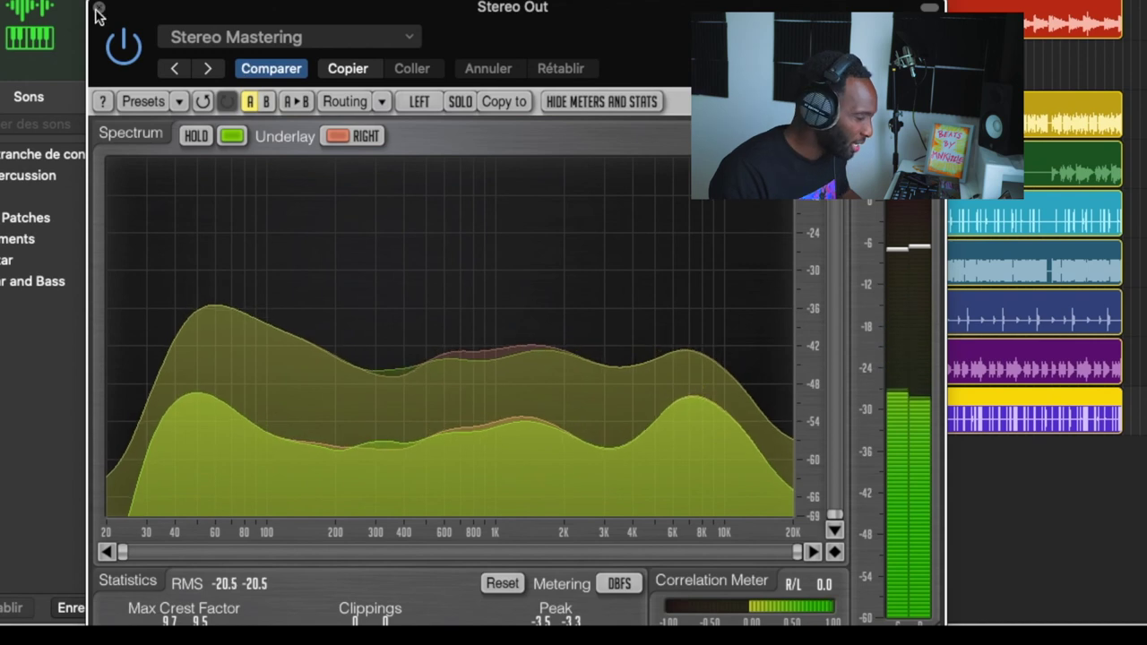
{"action": "key", "text": "super+w"}
{"action": "left_click", "coordinate": [437, 367]}
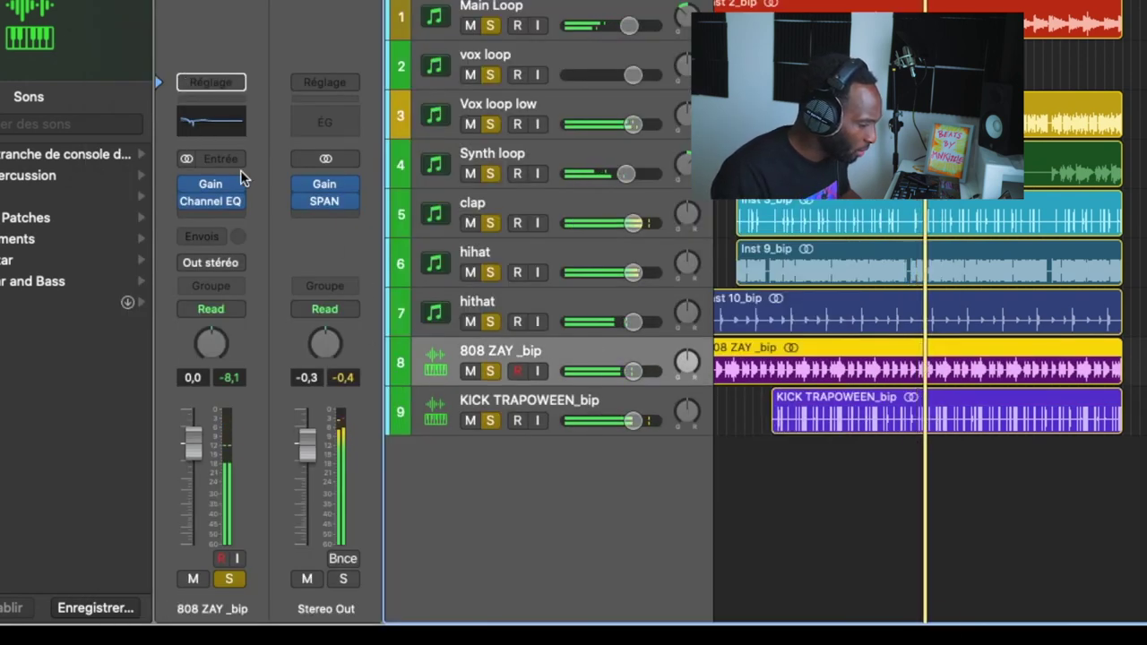
Cut the 808 ZAY Channel EQ's 56 Hz band to -3.5 dB.
{"action": "left_click", "coordinate": [204, 125]}
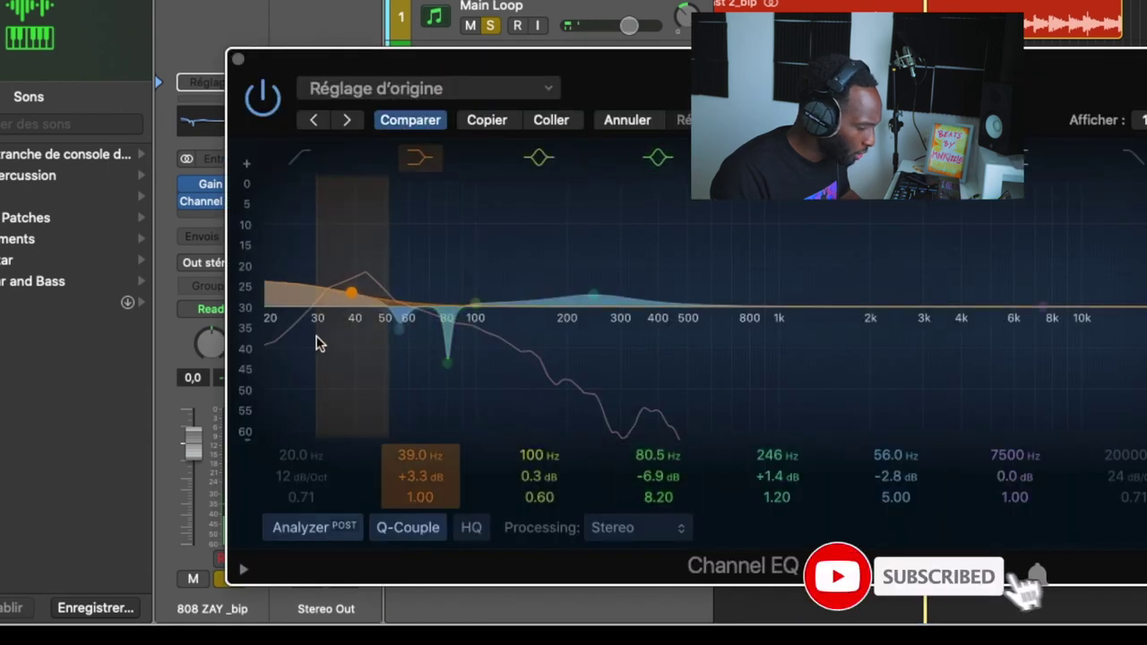
{"action": "left_click_drag", "start_coordinate": [398, 329], "coordinate": [403, 351]}
{"action": "left_click", "coordinate": [239, 63]}
Check the 808's Gain plug-in, then bring up the kick's Channel EQ and Gain plug-in.
{"action": "left_click", "coordinate": [211, 184]}
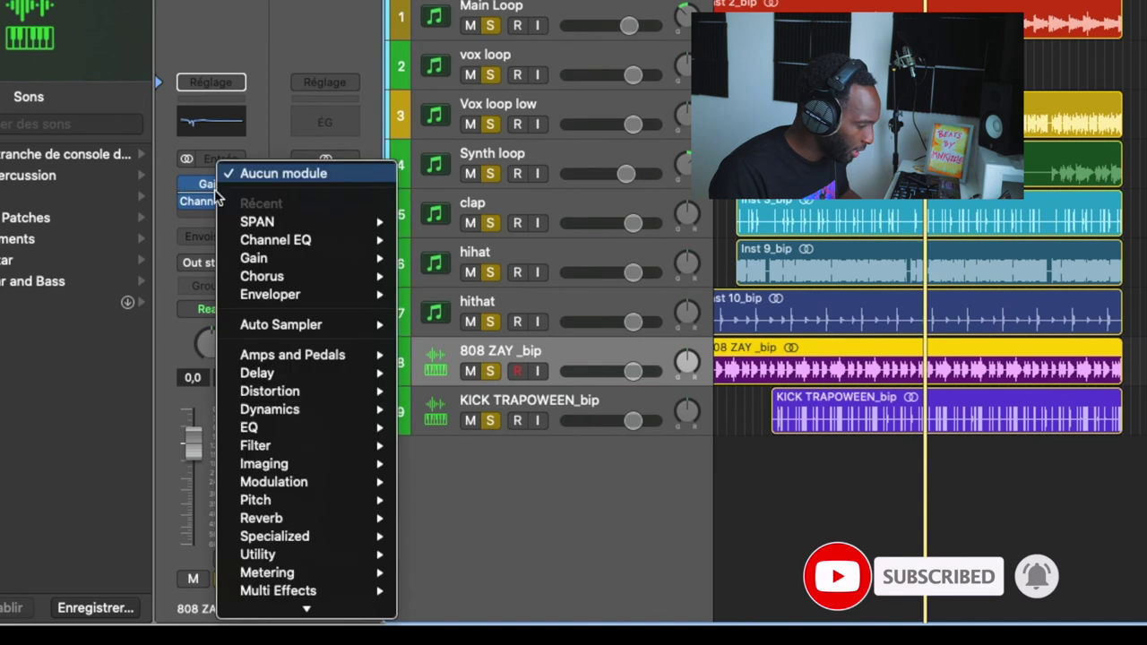
{"action": "key", "text": "Escape"}
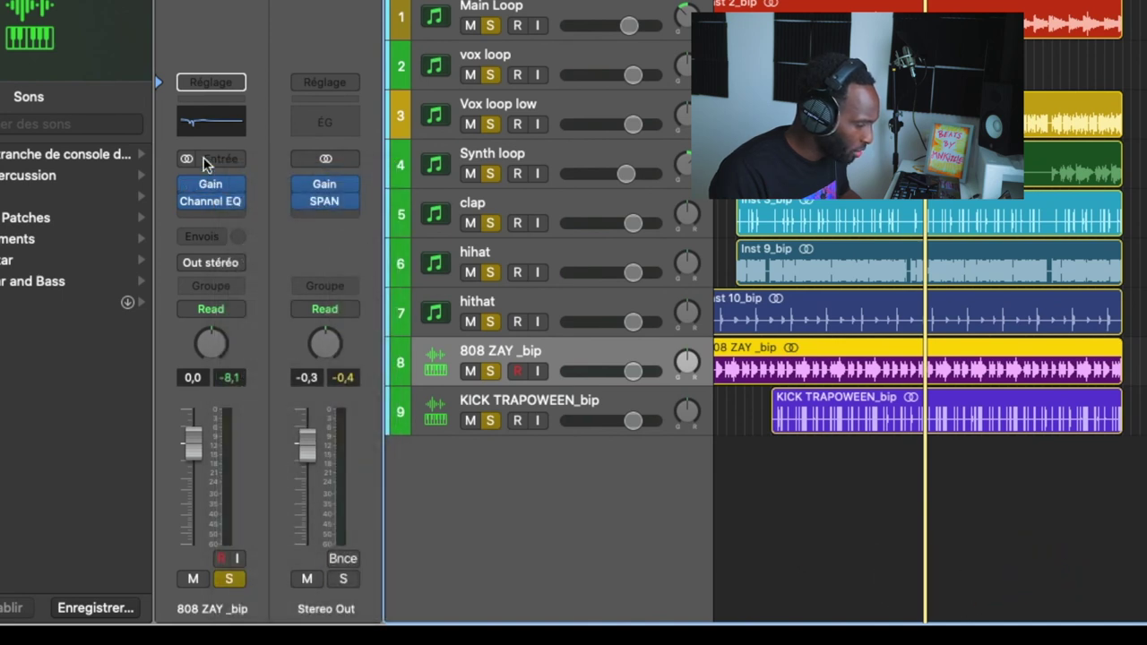
{"action": "left_click", "coordinate": [212, 185]}
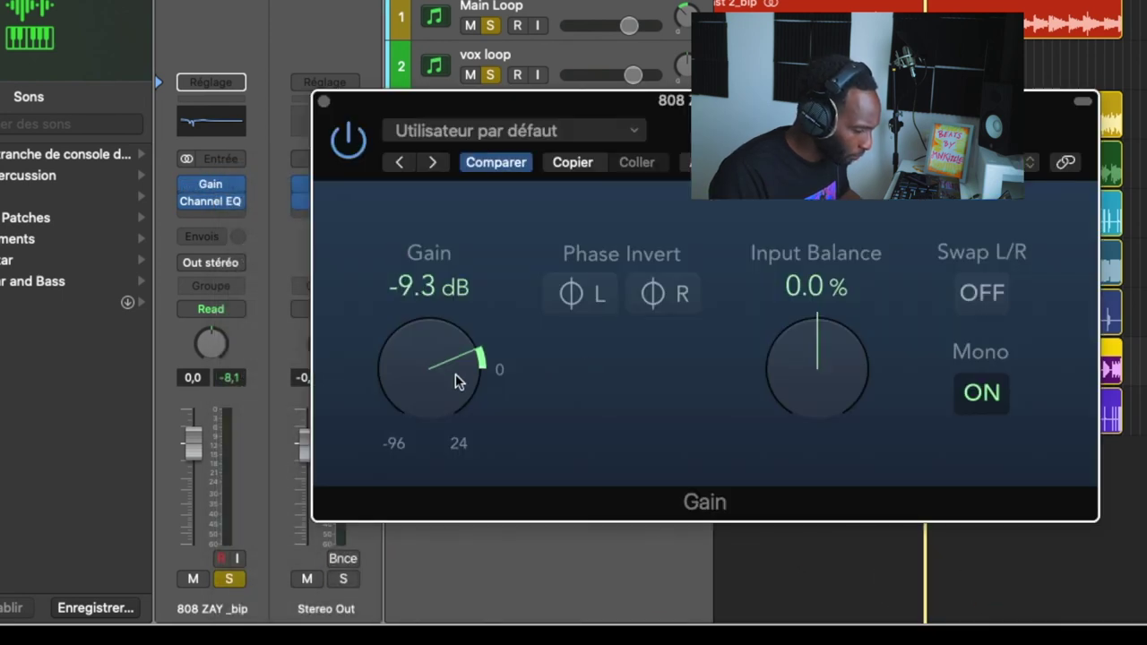
{"action": "left_click", "coordinate": [322, 102]}
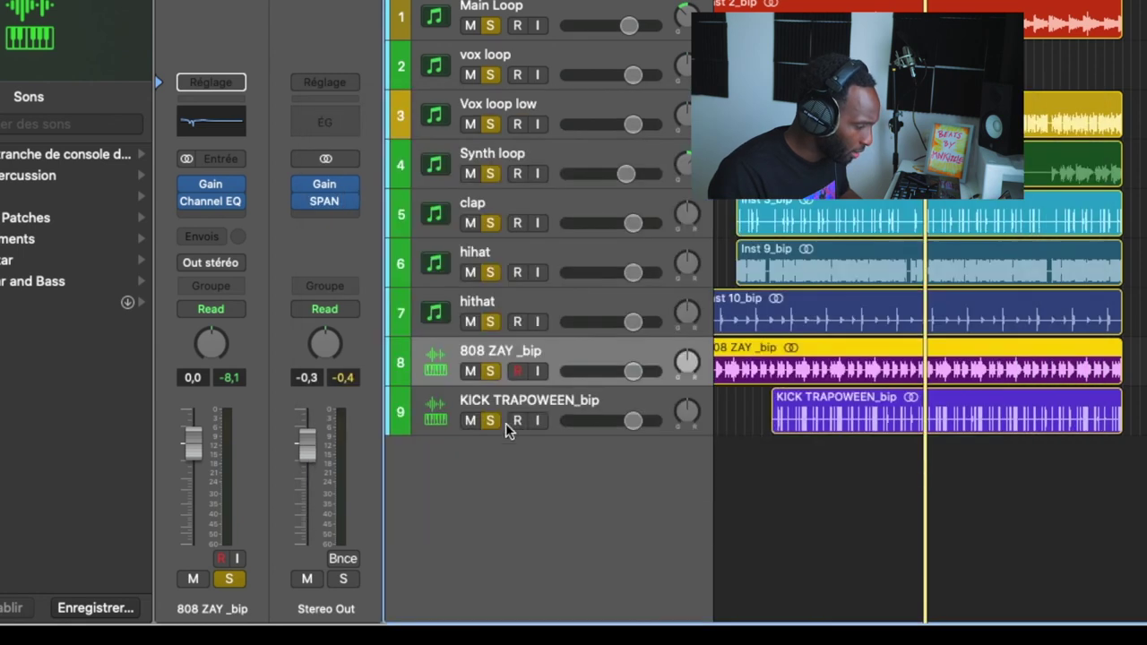
{"action": "left_click", "coordinate": [459, 421]}
{"action": "left_click", "coordinate": [216, 126]}
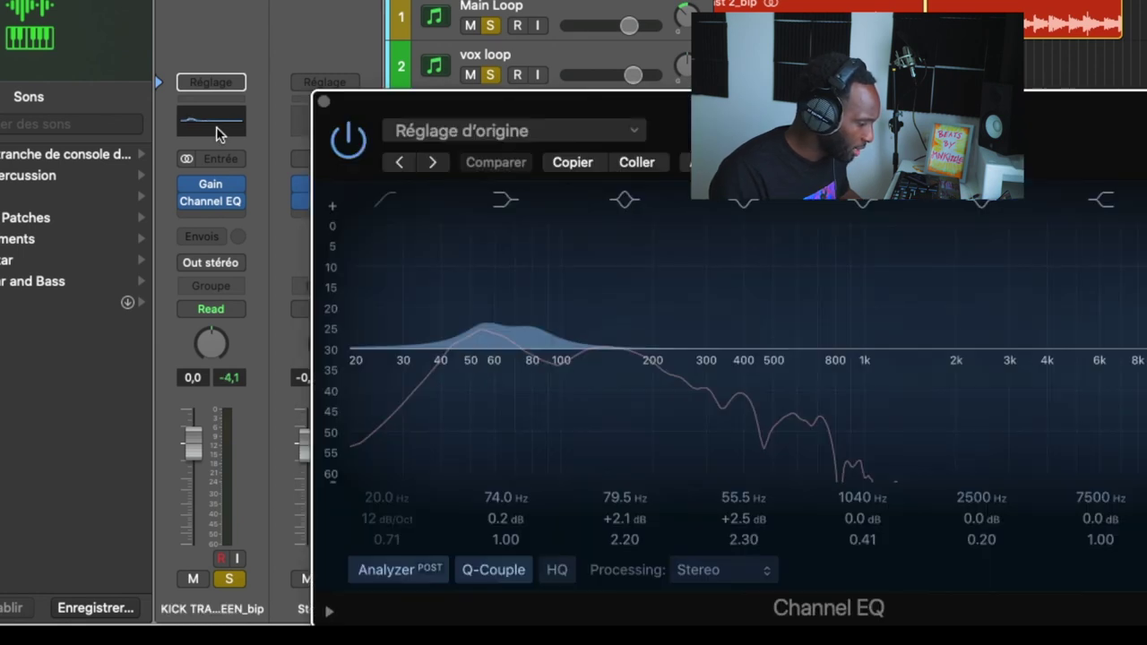
{"action": "left_click", "coordinate": [213, 186]}
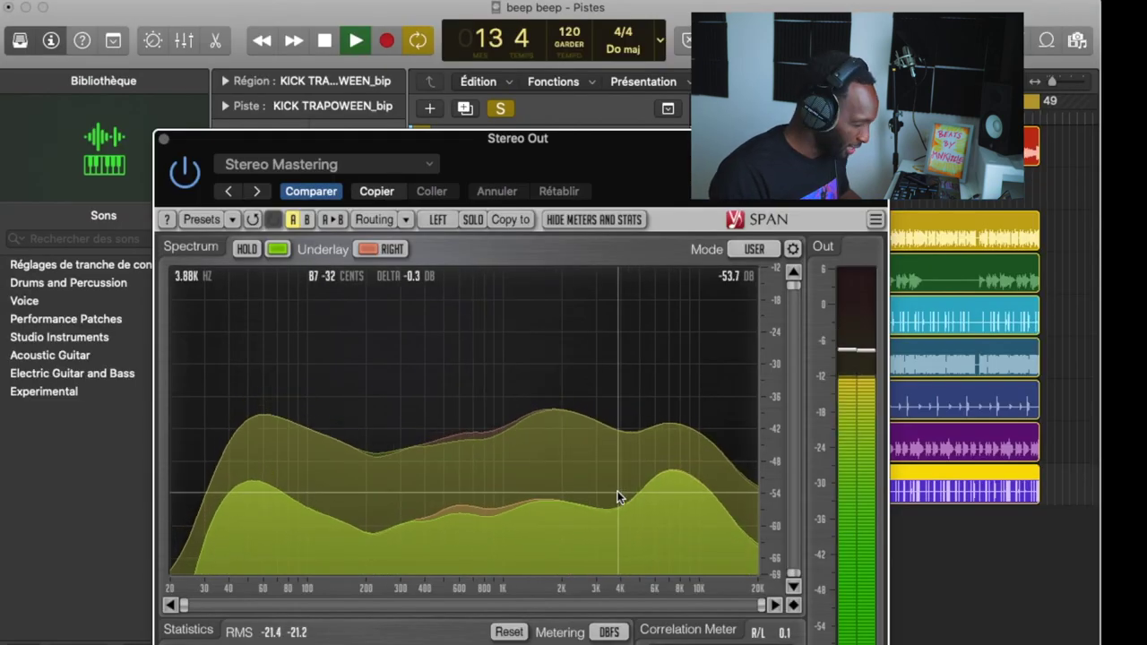
Set the Main Loop Gain plug-in to -13.0 dB, close SPAN and stop playback.
{"action": "left_click", "coordinate": [162, 139]}
{"action": "left_click", "coordinate": [535, 159]}
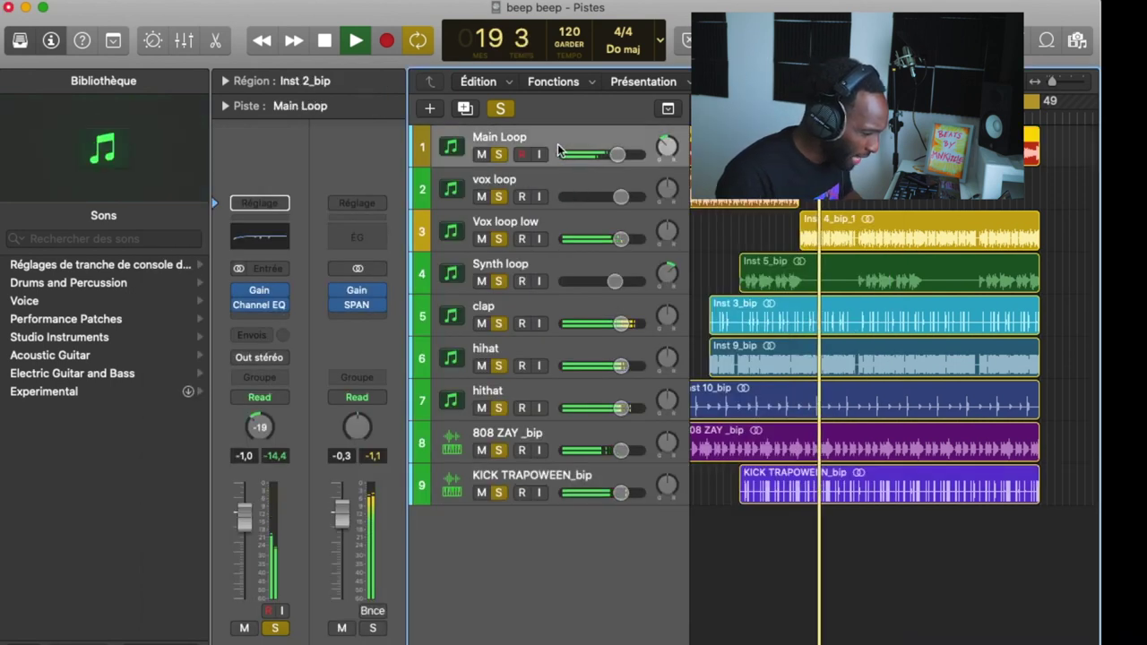
{"action": "left_click", "coordinate": [260, 292]}
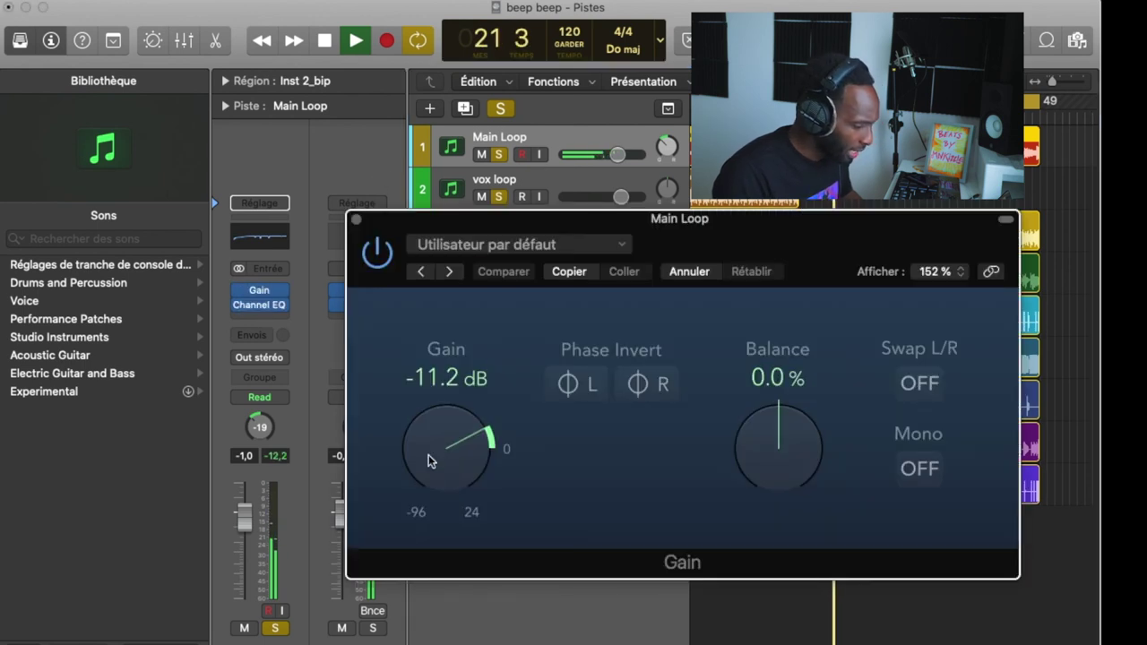
{"action": "scroll", "coordinate": [428, 462], "scroll_direction": "down", "scroll_amount": 8}
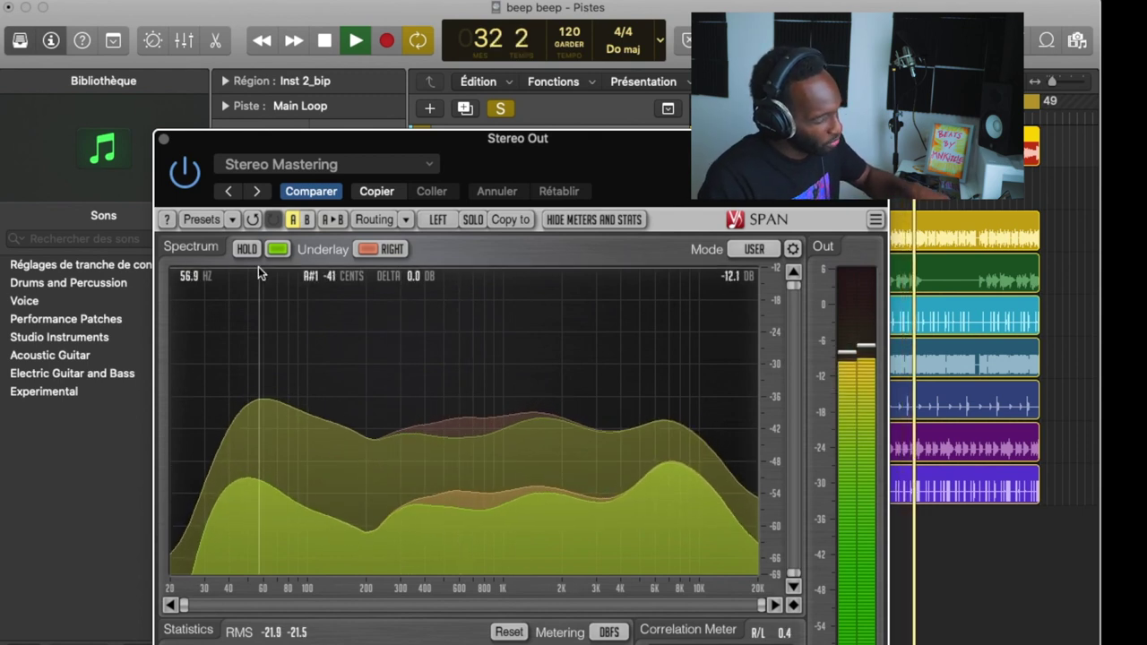
{"action": "left_click", "coordinate": [162, 138]}
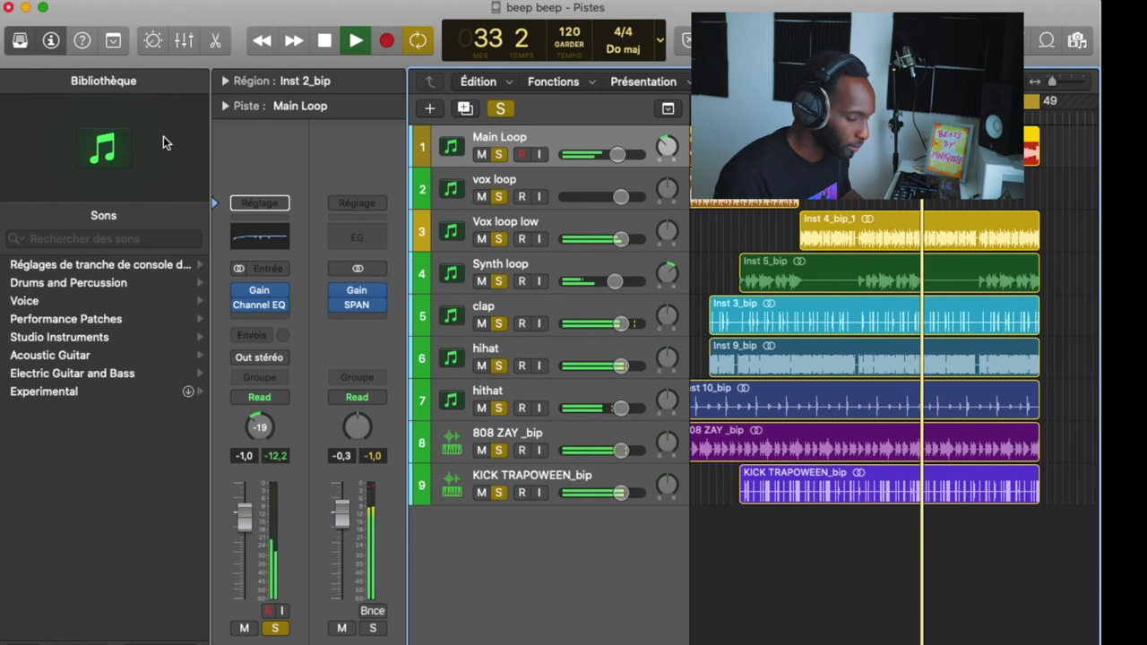
{"action": "key", "text": "space"}
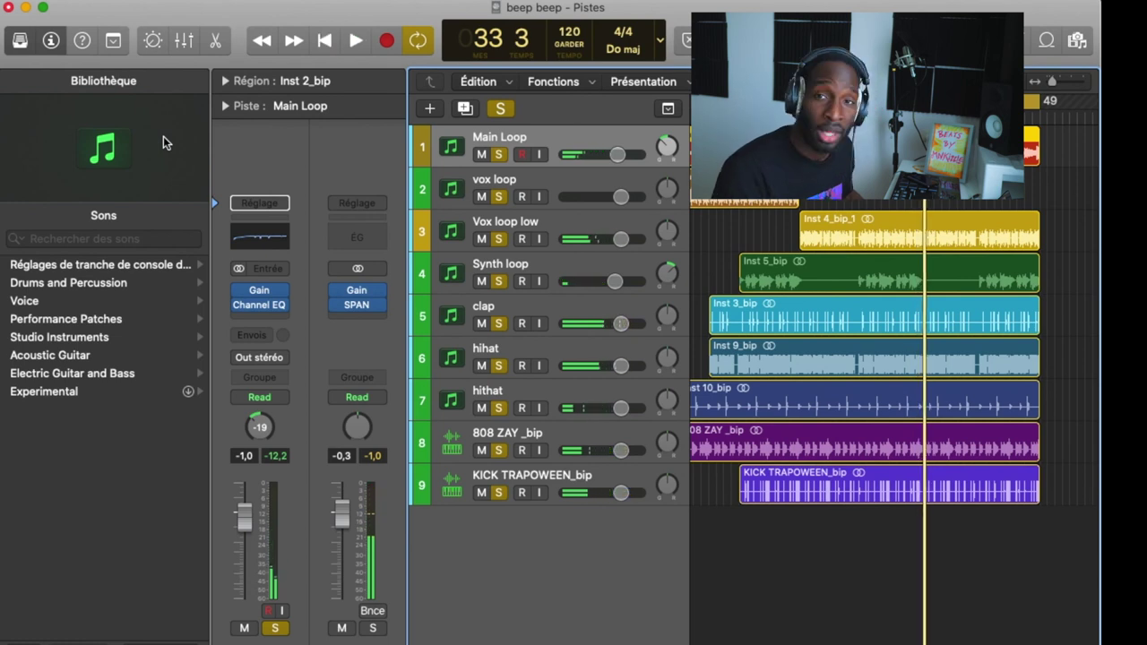